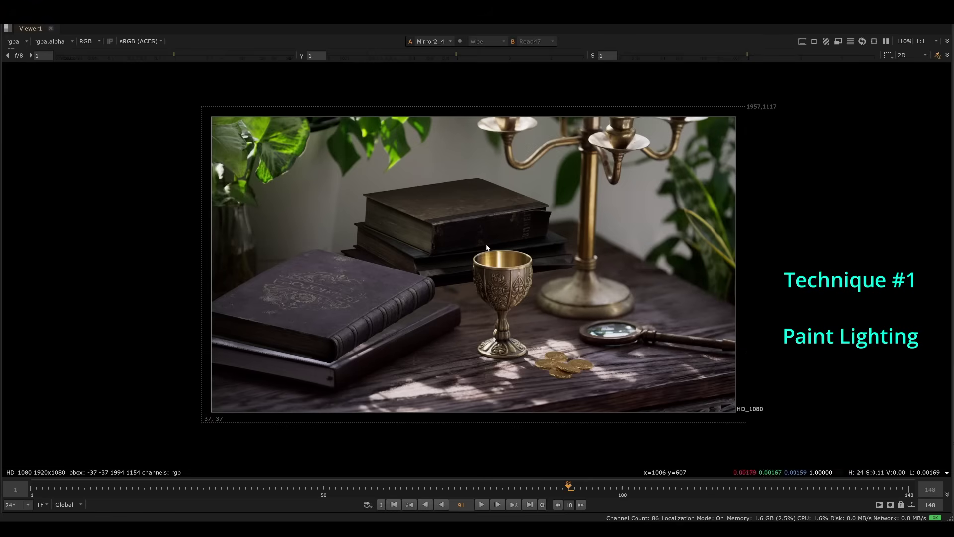
Examine the tabletop composite around the goblet, books, coins and magnifying glass before the painted lighting.
left_click_drag(567, 247, 550, 265)
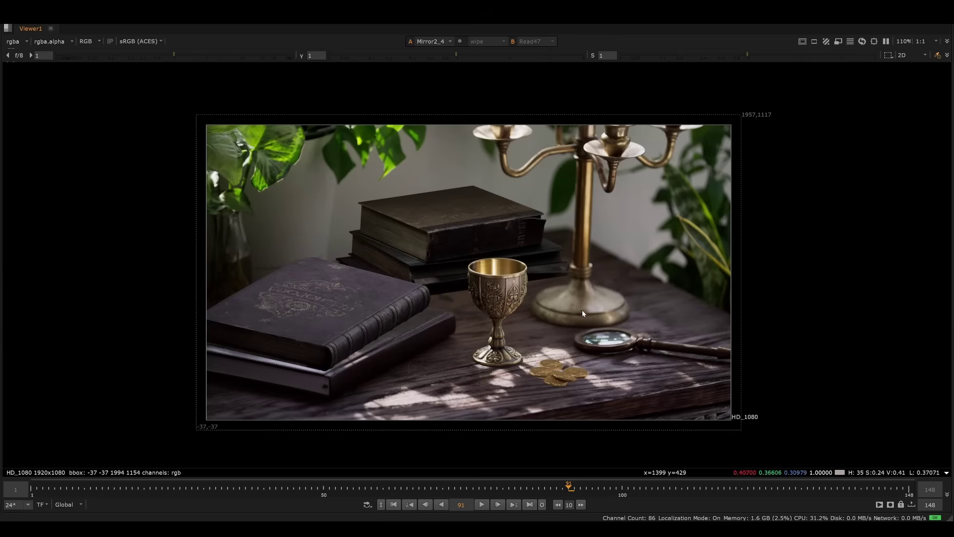
scroll(371, 241, "up", 3)
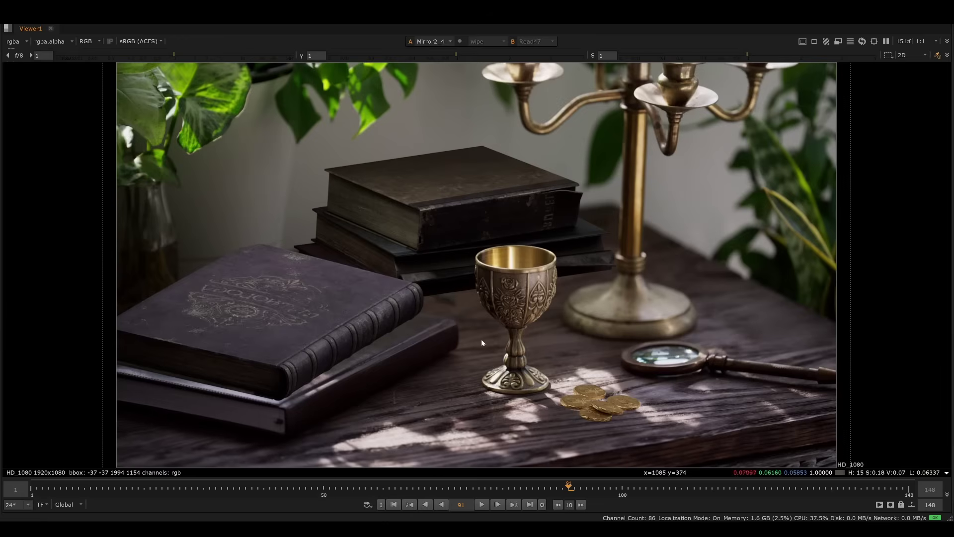
middle_click_drag(535, 291, 517, 280)
left_click_drag(604, 366, 512, 428)
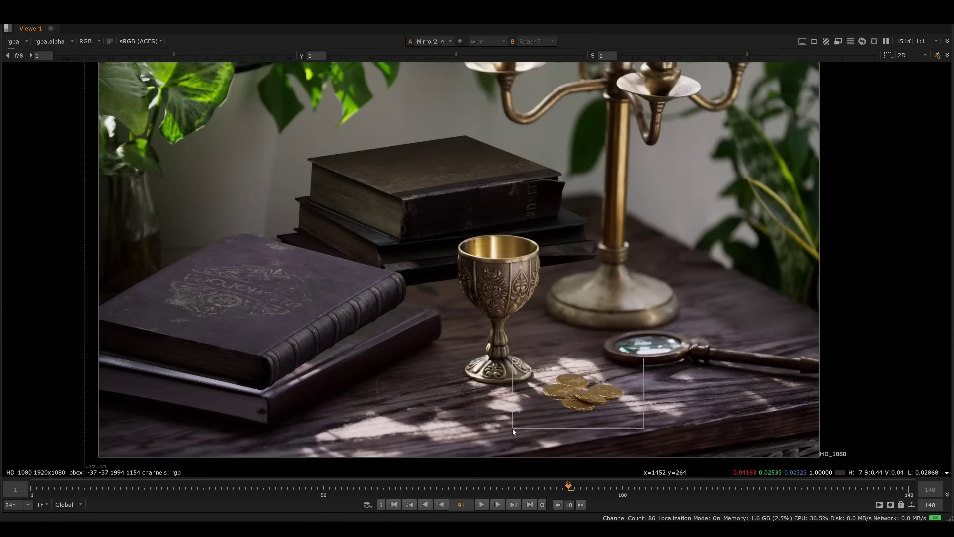
middle_click_drag(558, 426, 558, 388)
scroll(452, 154, "down", 3)
key("f")
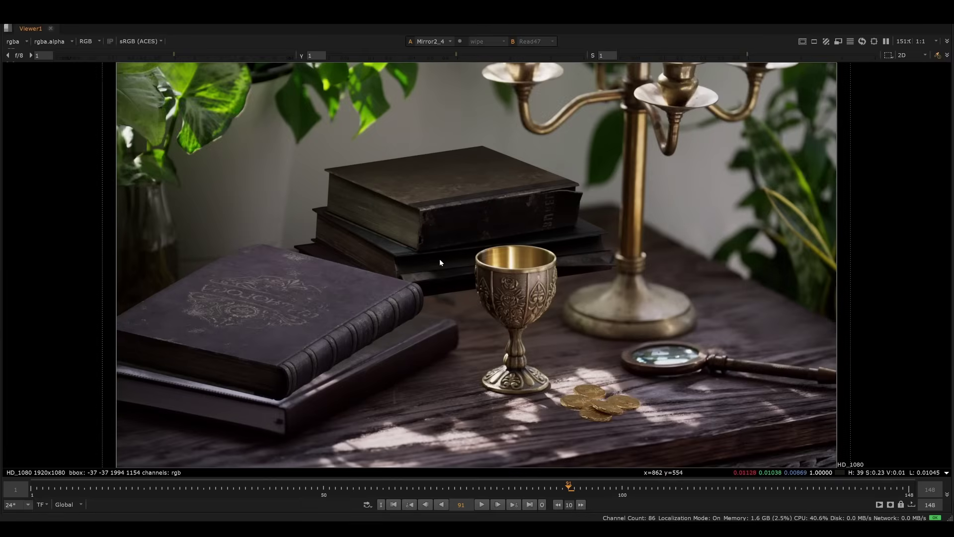
scroll(463, 244, "down", 3)
middle_click_drag(575, 334, 512, 306)
middle_click_drag(508, 345, 508, 341)
scroll(507, 340, "up", 6)
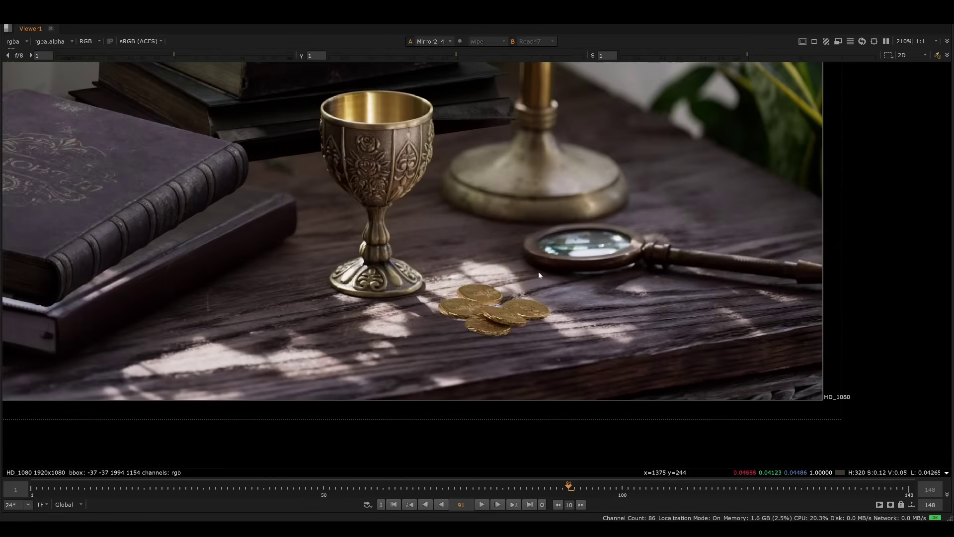
Inspect the flat lighting of the coins against the sunlit table patches, and show the Read47 version for comparison.
scroll(468, 284, "up", 2)
mouse_move(478, 269)
middle_mouse_down()
mouse_move(412, 267)
mouse_move(477, 283)
middle_mouse_up()
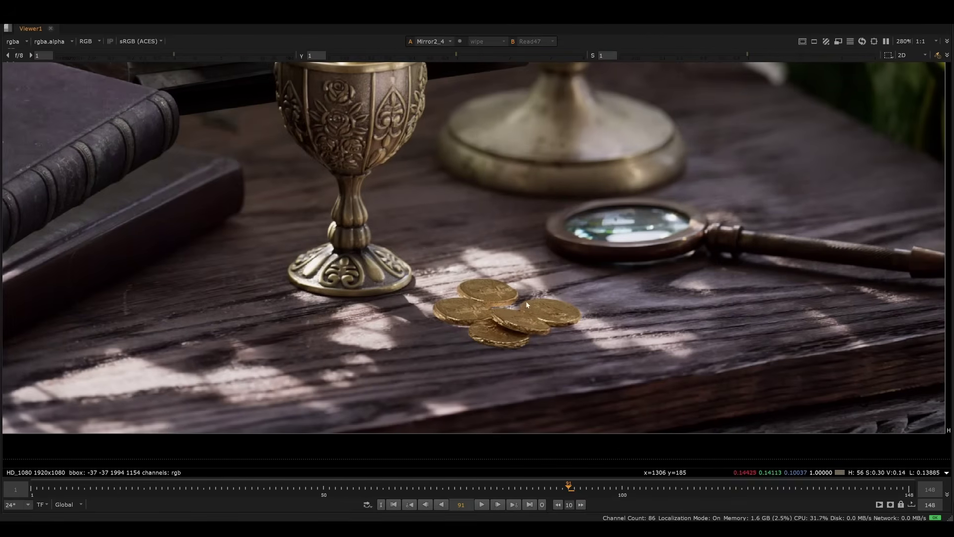
middle_click_drag(526, 300, 556, 349)
scroll(517, 344, "up", 3)
scroll(507, 343, "down", 2)
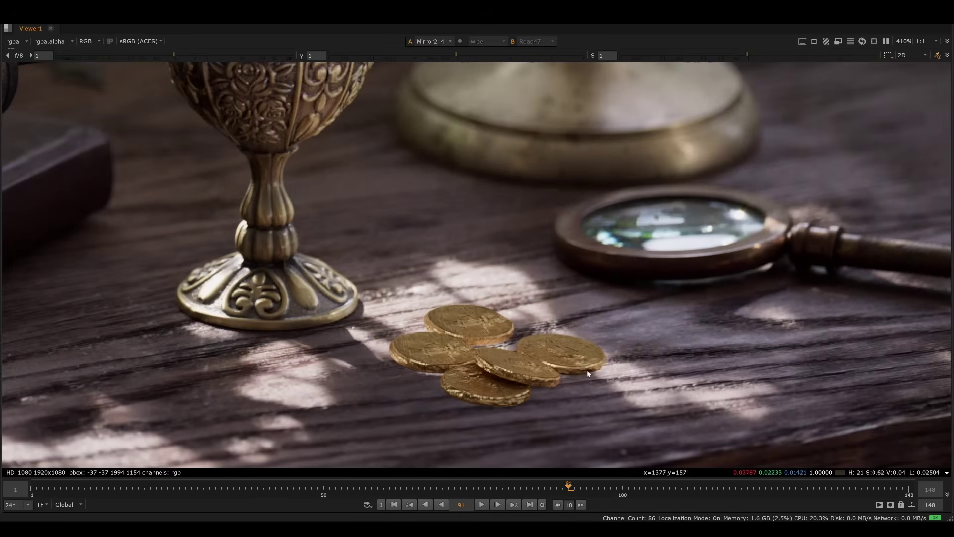
scroll(523, 336, "down", 1)
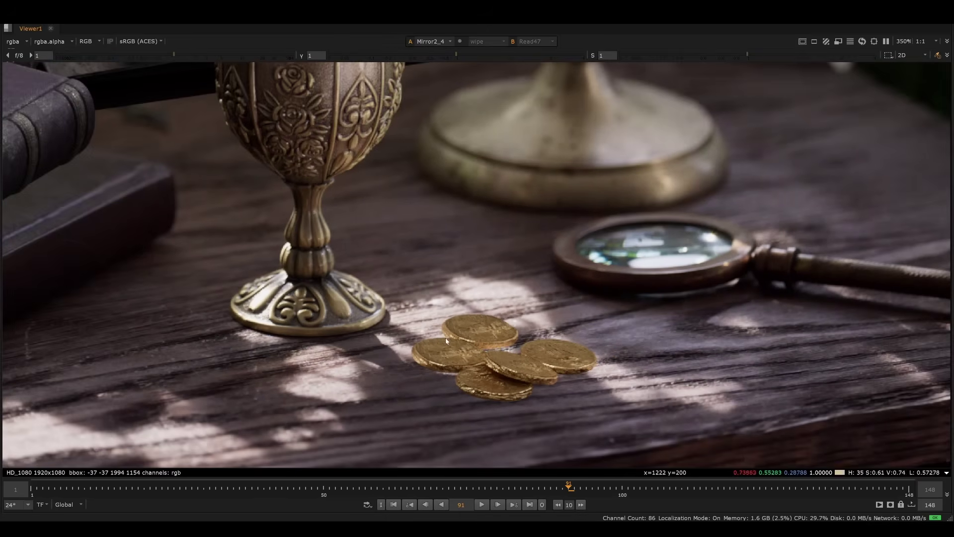
middle_click_drag(553, 318, 620, 315)
left_click_drag(724, 309, 453, 403)
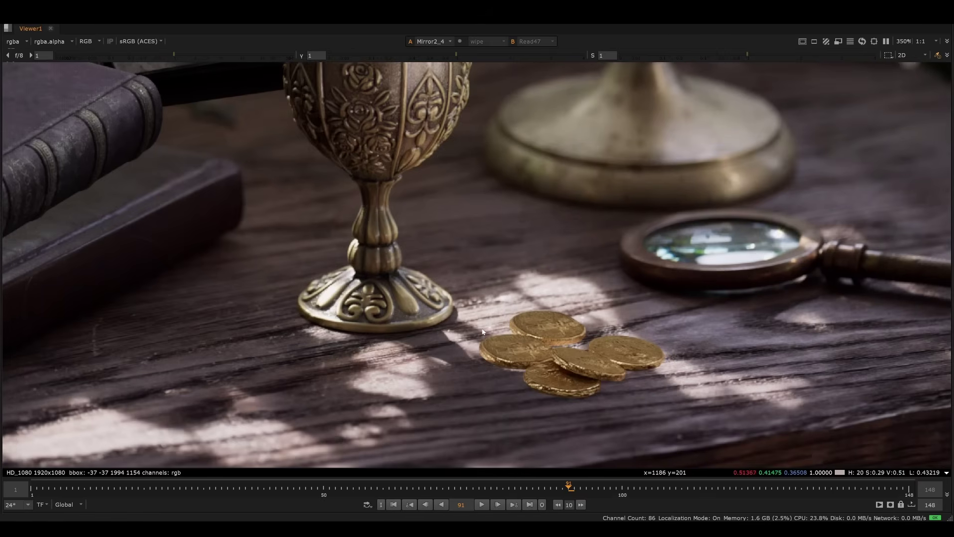
scroll(582, 326, "down", 4)
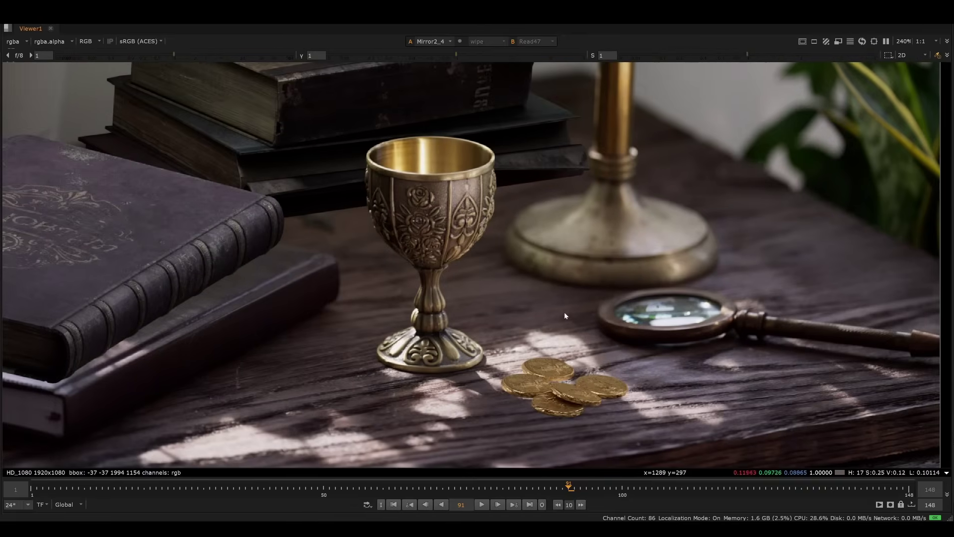
middle_click_drag(561, 314, 644, 298)
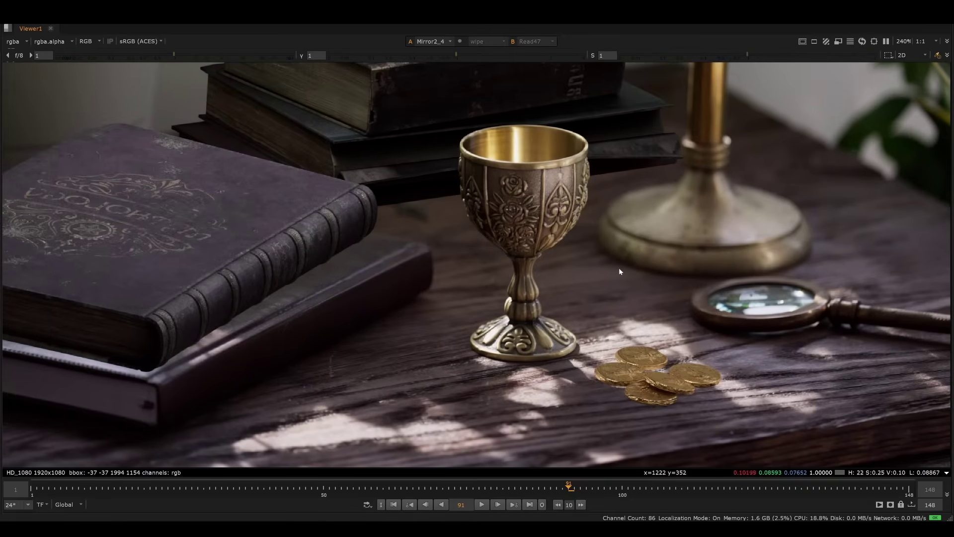
middle_click_drag(714, 326, 578, 327)
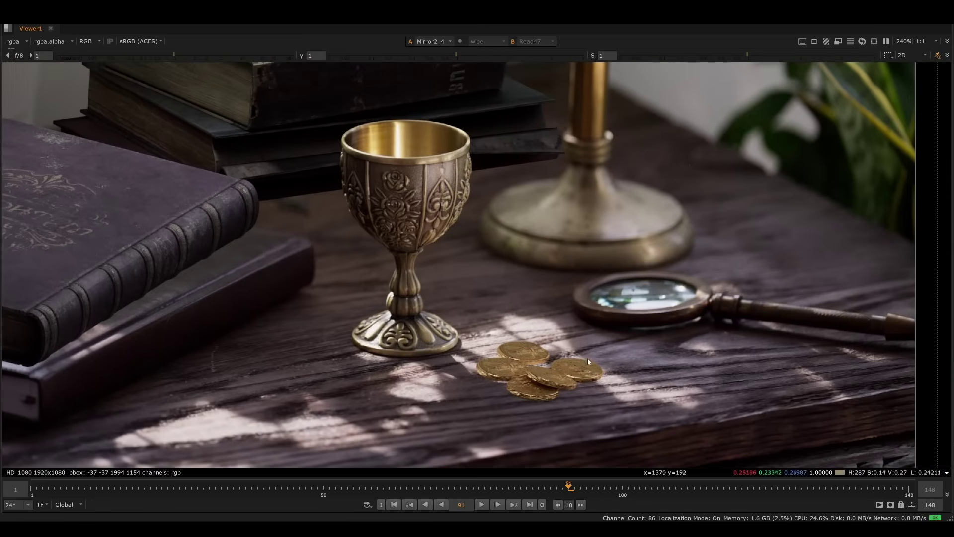
middle_click_drag(588, 359, 494, 350)
scroll(472, 348, "up", 3)
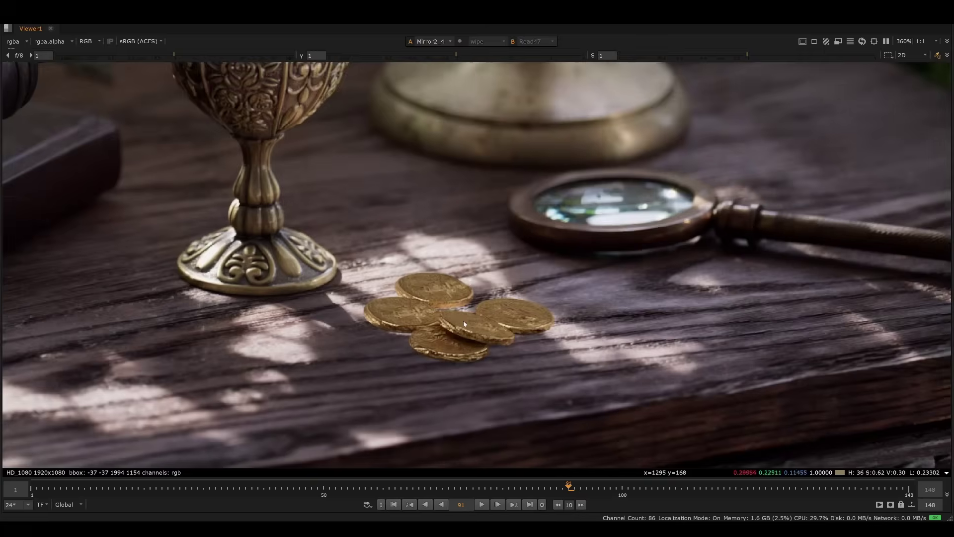
key("1")
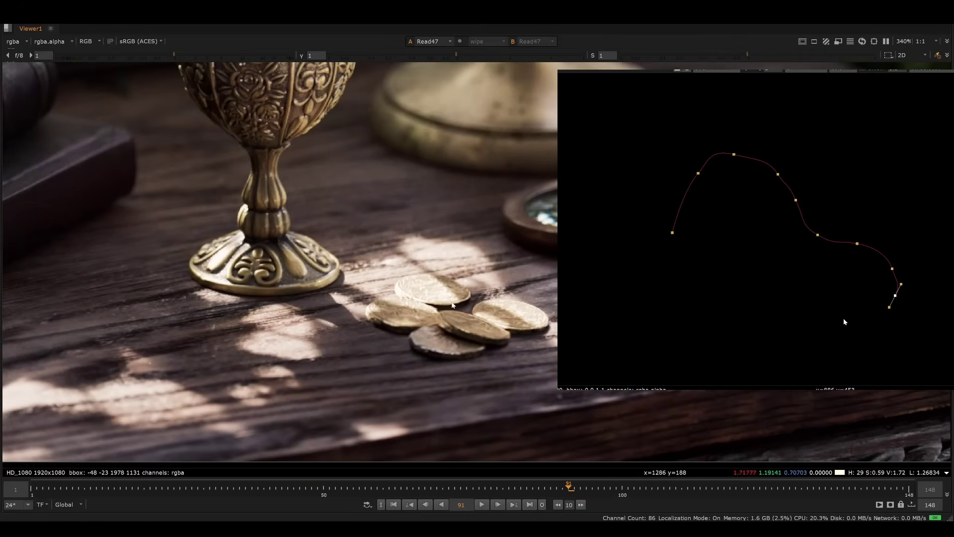
Complete the lower edge of the curved roto outline and close the shape at its starting point.
mouse_move(843, 322)
left_mouse_down()
mouse_move(768, 273)
mouse_move(668, 260)
left_mouse_up()
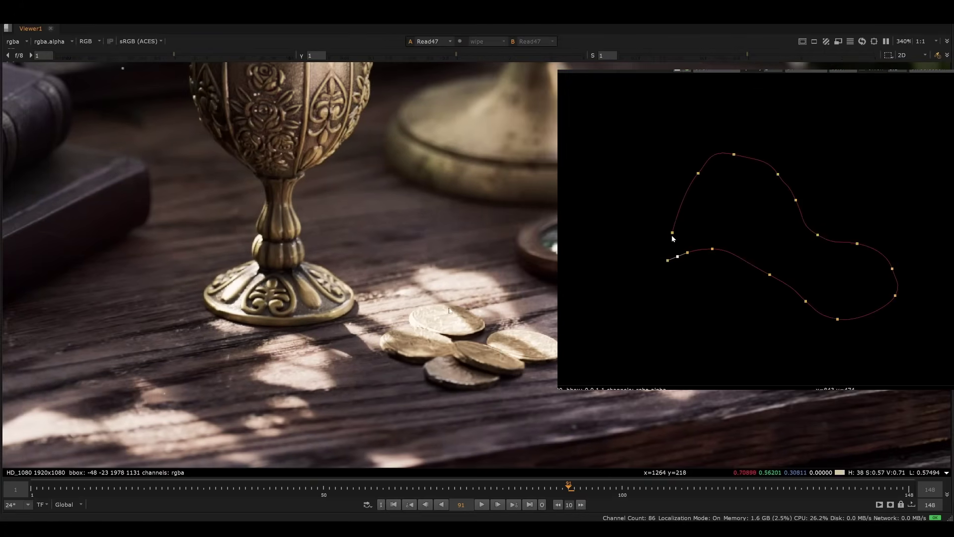
left_click(672, 233)
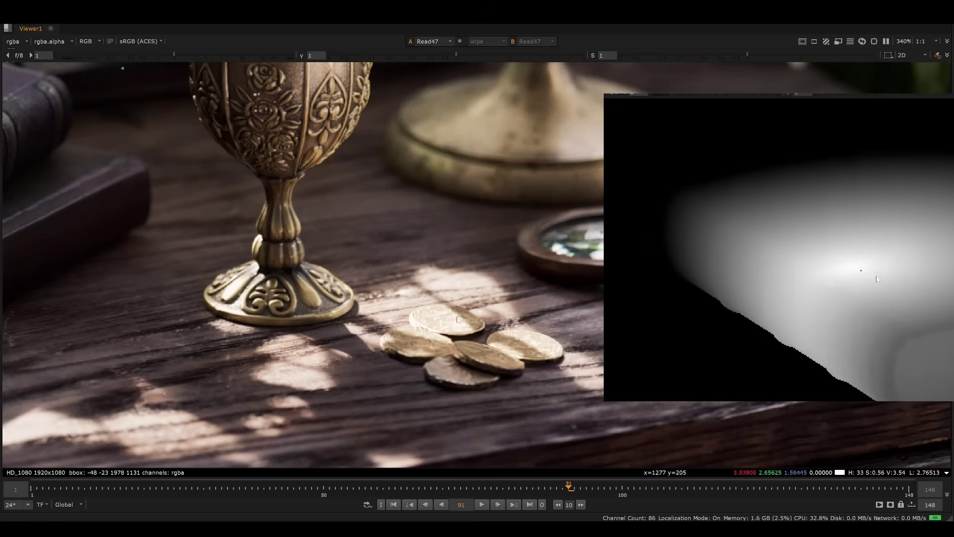
Examine how the sunlight pattern, shadows and grazing-angle reflections fall across the coins in Read47.
middle_click_drag(432, 337, 478, 323)
scroll(473, 330, "down", 3)
scroll(477, 336, "up", 3)
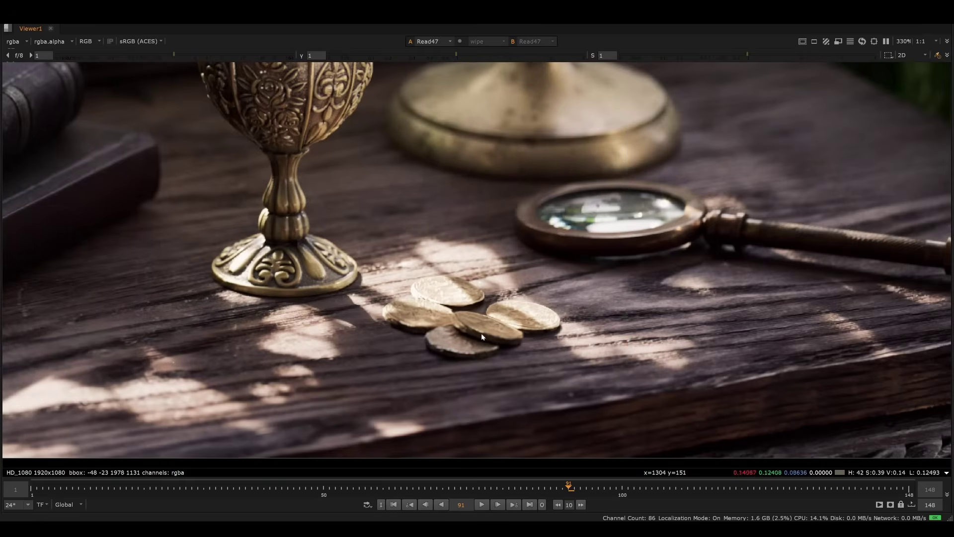
scroll(450, 291, "up", 2)
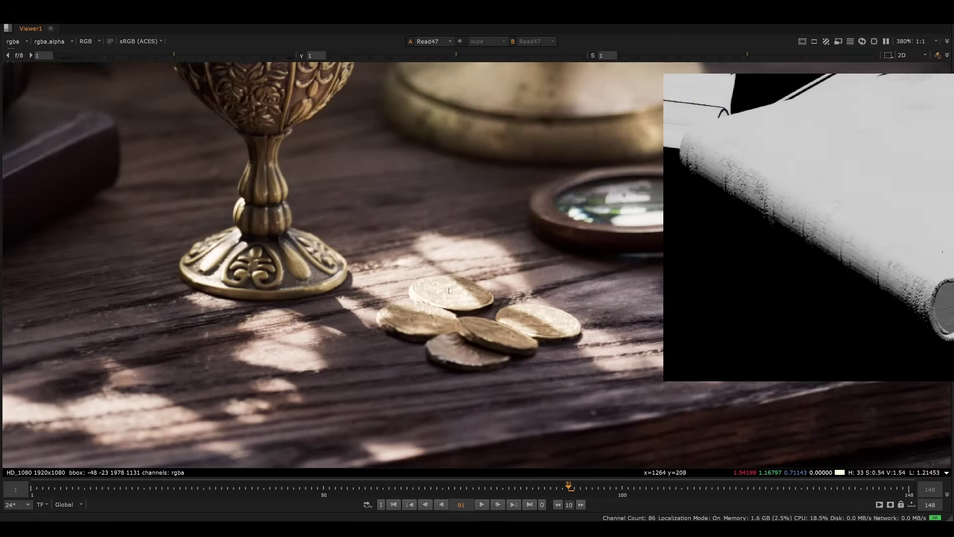
middle_click_drag(532, 318, 524, 324)
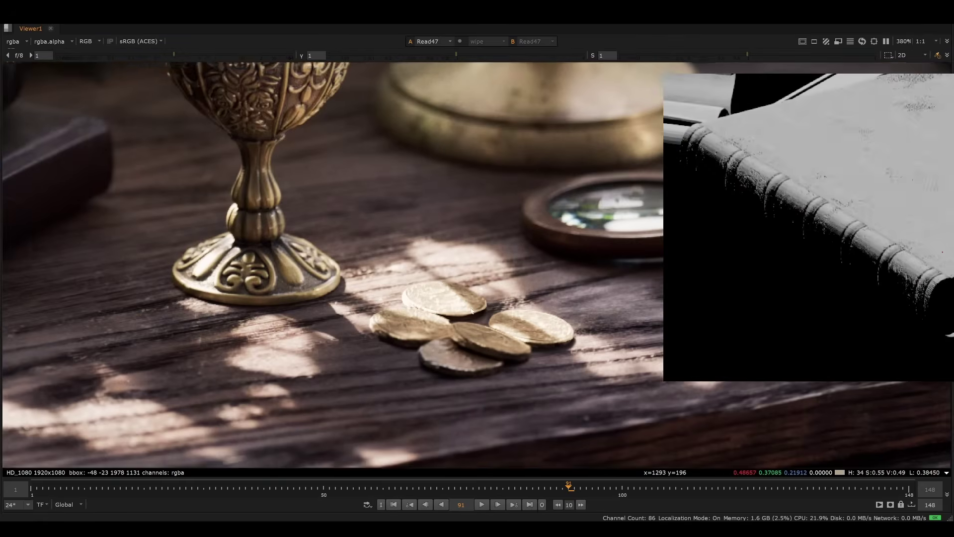
key("f")
scroll(591, 365, "up", 3)
middle_click_drag(603, 379, 515, 311)
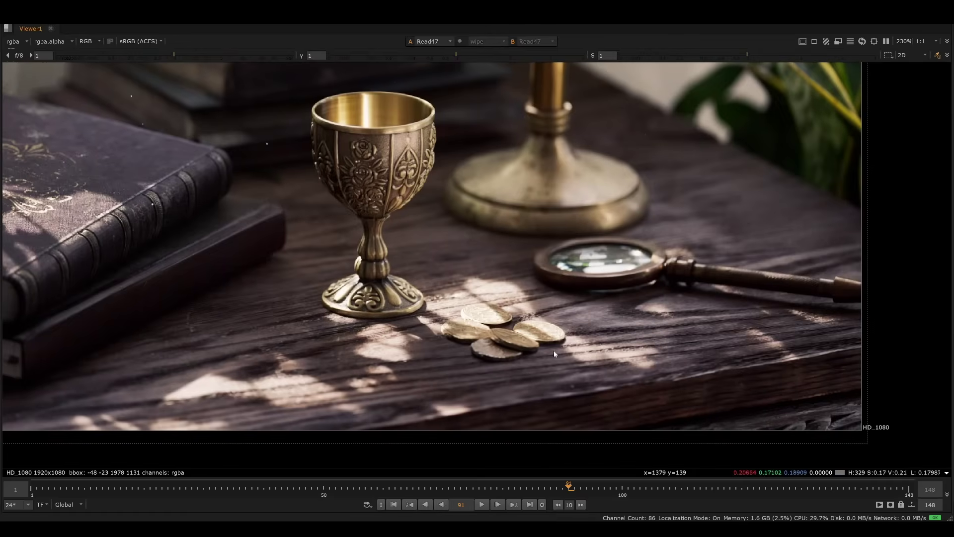
scroll(556, 354, "up", 2)
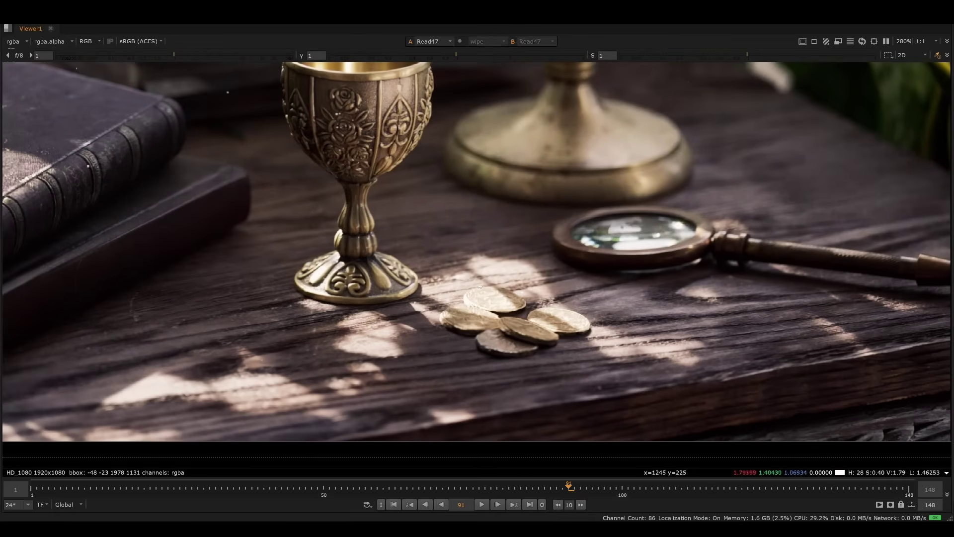
scroll(485, 289, "up", 1)
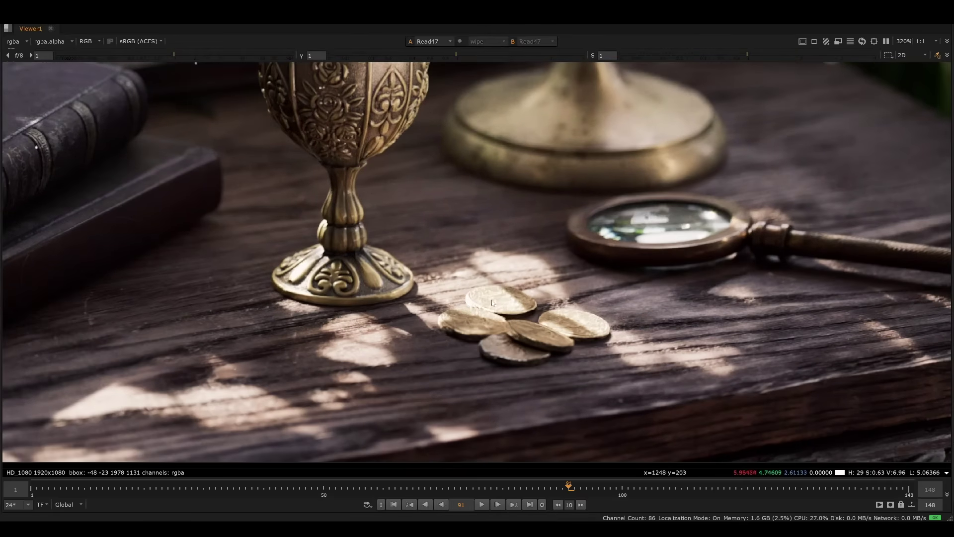
middle_click_drag(495, 297, 463, 301)
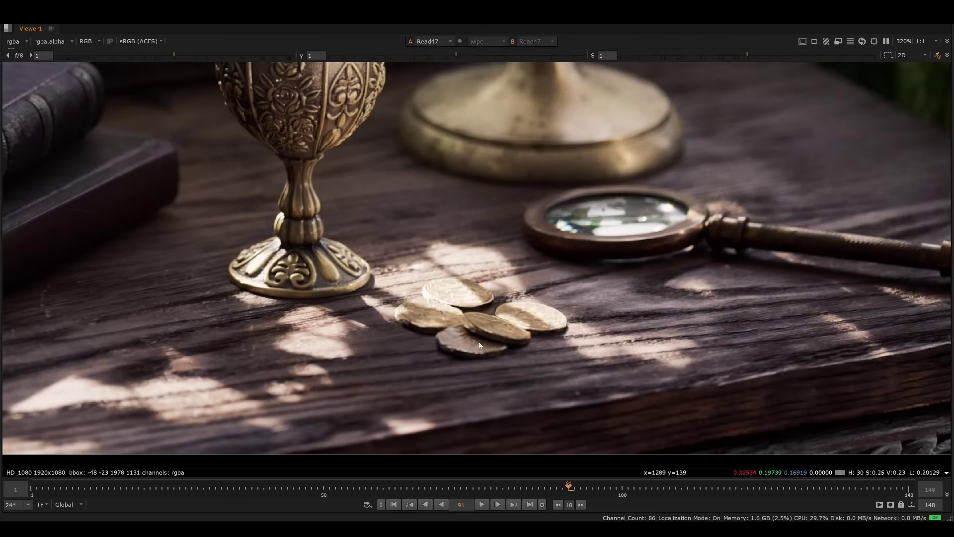
scroll(480, 344, "down", 3)
scroll(494, 349, "up", 2)
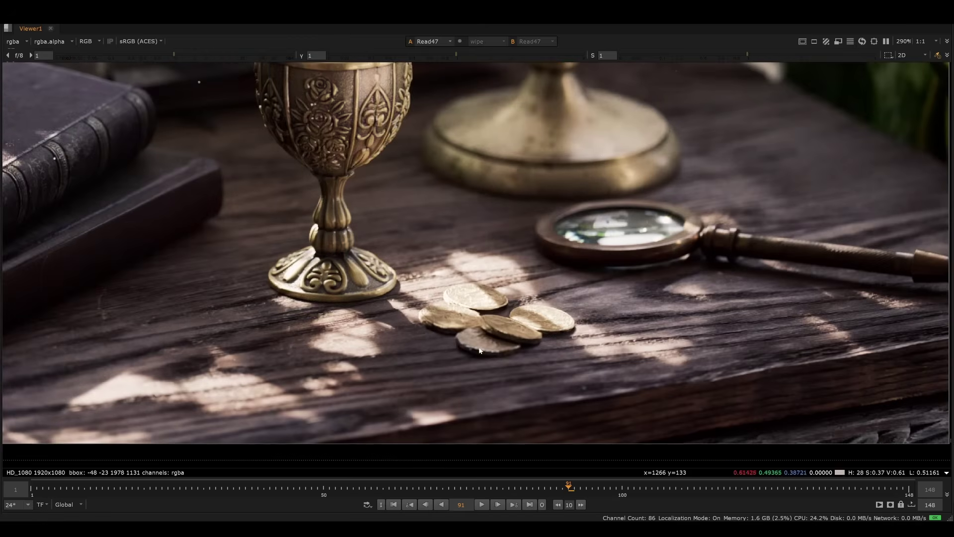
scroll(492, 347, "down", 1)
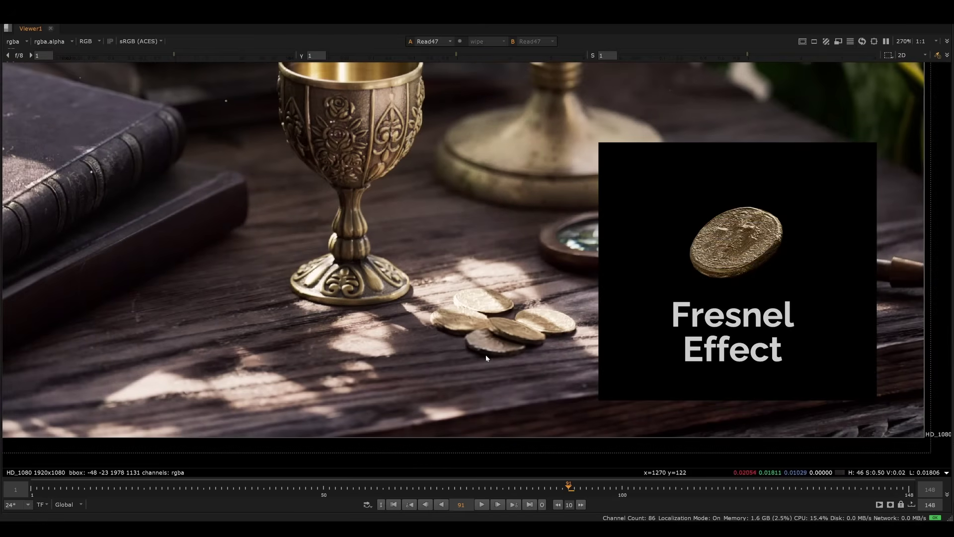
scroll(477, 343, "up", 3)
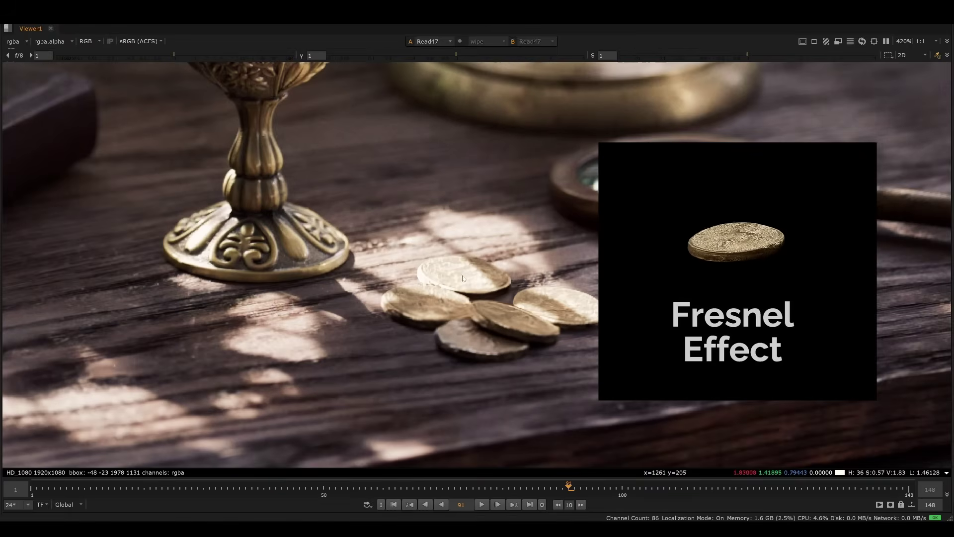
scroll(476, 347, "down", 2)
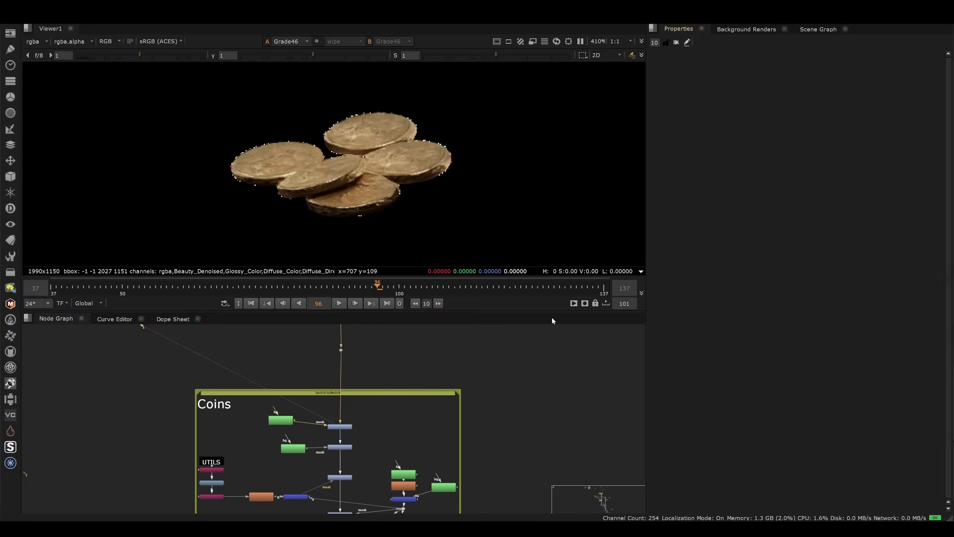
Locate the Coins backdrop in the enlarged node graph and select all the nodes inside it.
middle_click_drag(391, 380, 395, 411)
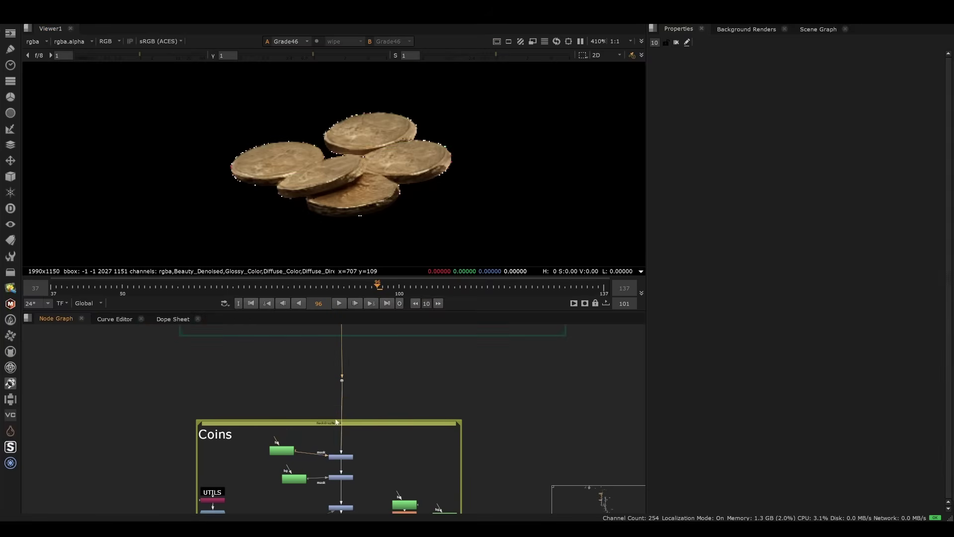
scroll(394, 412, "down", 4)
middle_click_drag(385, 490, 364, 401)
key("space")
middle_click_drag(470, 304, 502, 223)
left_click_drag(503, 222, 222, 440)
scroll(347, 338, "up", 3)
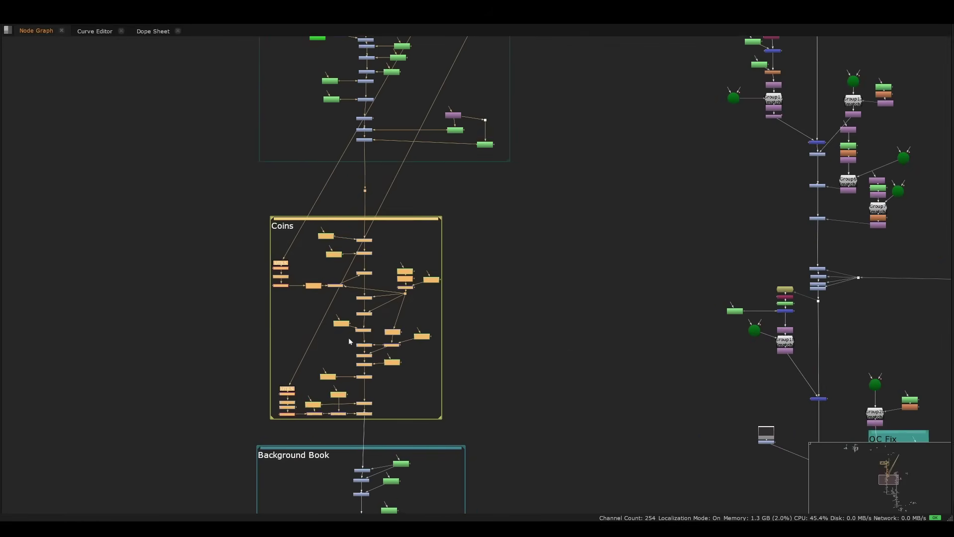
Show the output of the dot above the Coins backdrop and examine the coins before the lighting grades.
middle_click_drag(389, 247, 434, 249)
scroll(434, 250, "up", 3)
left_click(475, 241)
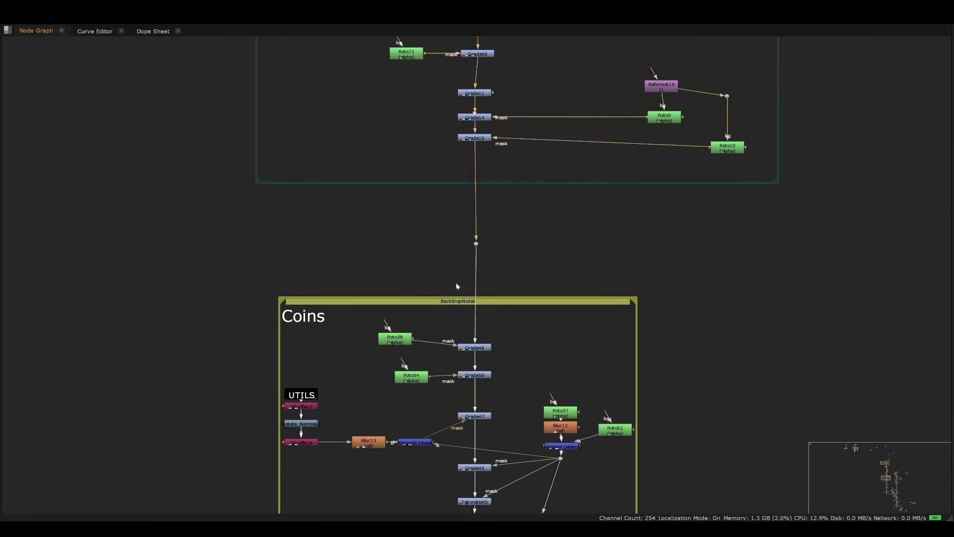
key("1")
key("space")
middle_click_drag(514, 346, 417, 410)
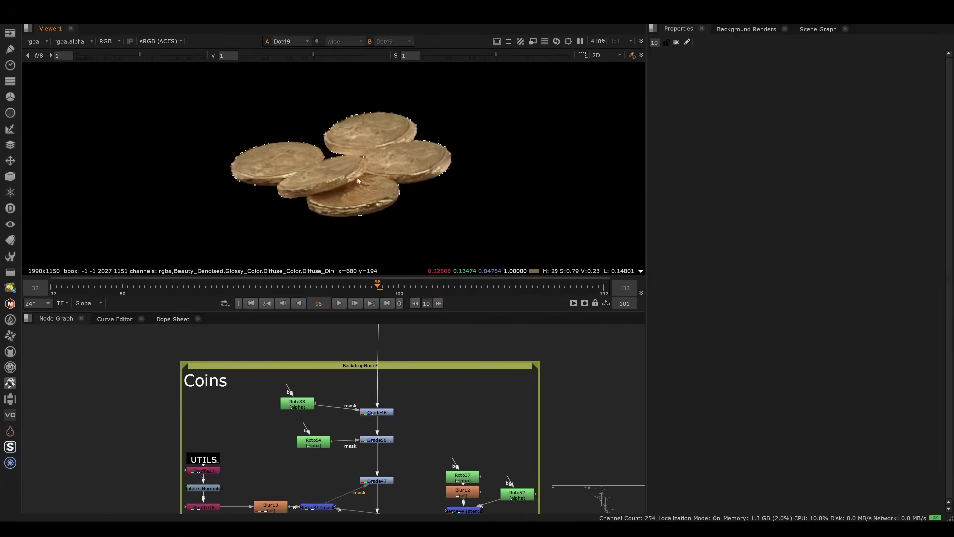
middle_click_drag(382, 137, 372, 155)
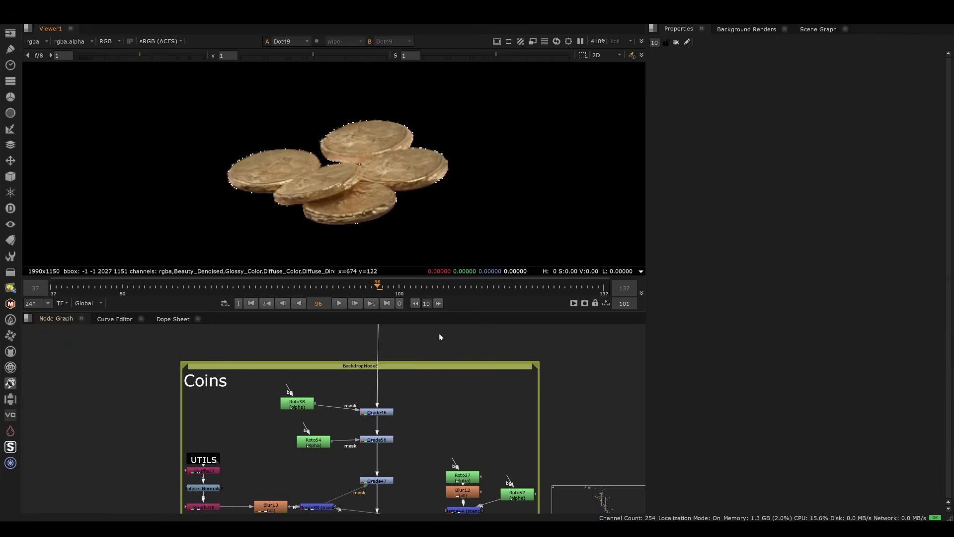
middle_click_drag(386, 352, 396, 374)
scroll(396, 375, "down", 4)
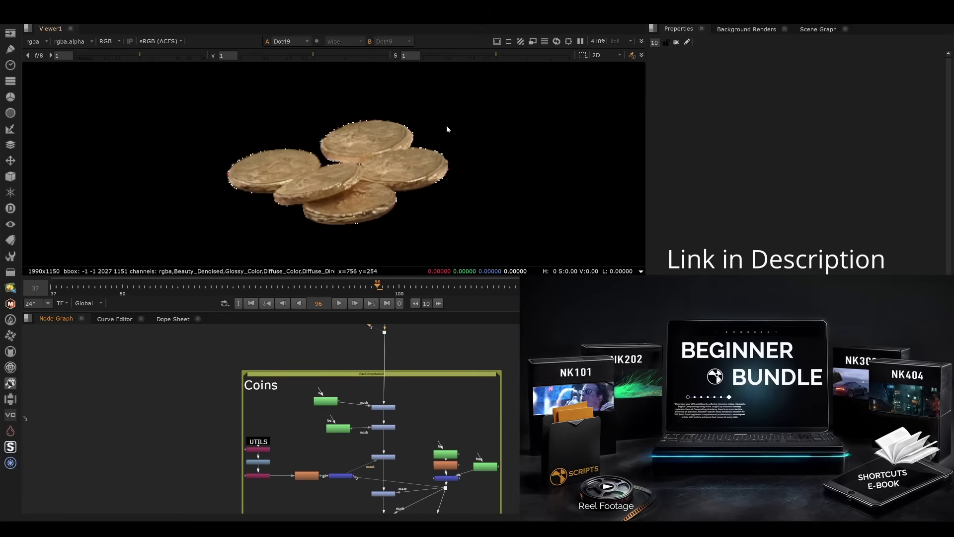
left_click_drag(191, 261, 188, 262)
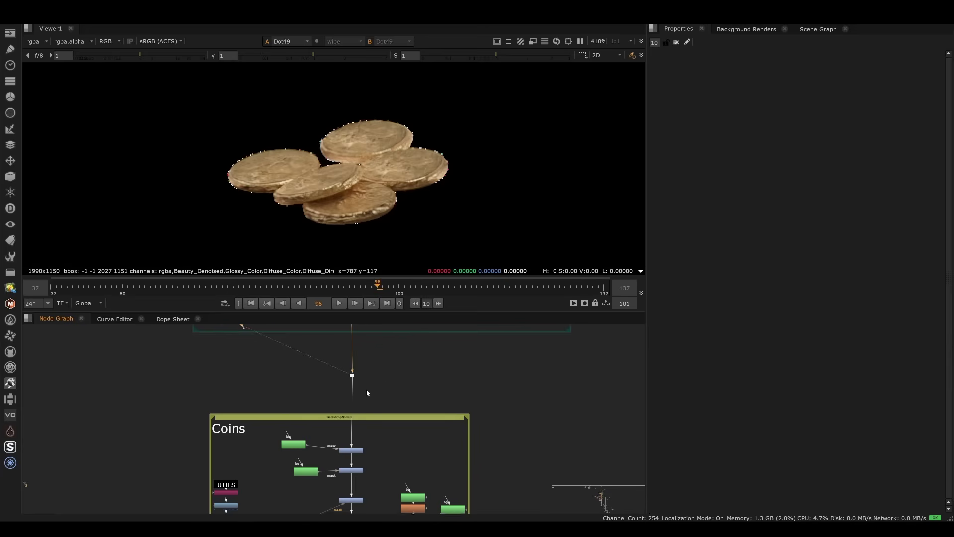
Show the result of the roto-masked Grade46 node on the coins and select the Grade58 node below it.
scroll(366, 389, "up", 2)
middle_click_drag(389, 484, 400, 426)
key("space")
scroll(390, 338, "up", 3)
key("space")
left_click_drag(439, 393, 346, 430)
key("1")
middle_click_drag(362, 430, 377, 382)
left_click_drag(439, 417, 308, 468)
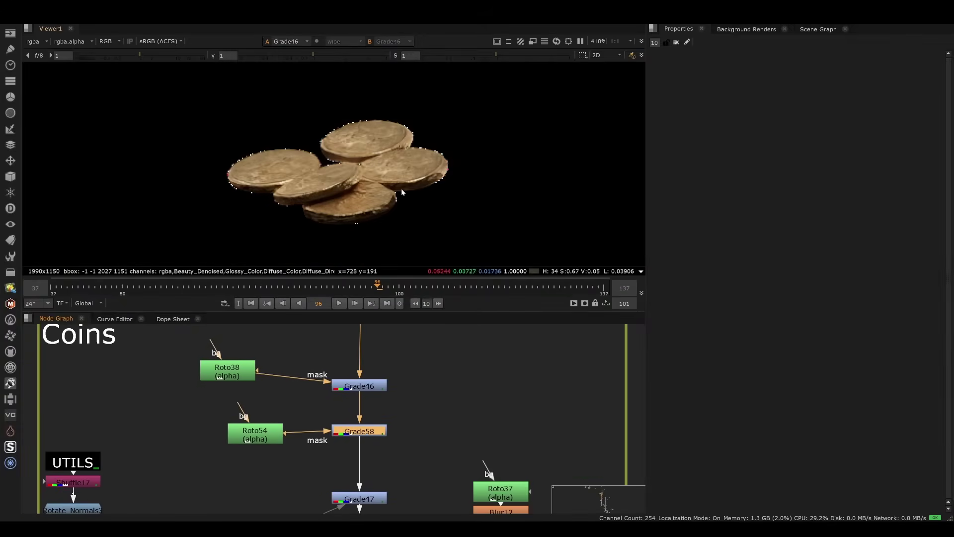
Show the result of Grade58 on the coins and open its Roto54 mask to examine the shapes along the coin edges.
key("1")
left_click(419, 412)
middle_click_drag(369, 404, 350, 405)
middle_click_drag(416, 450, 422, 395)
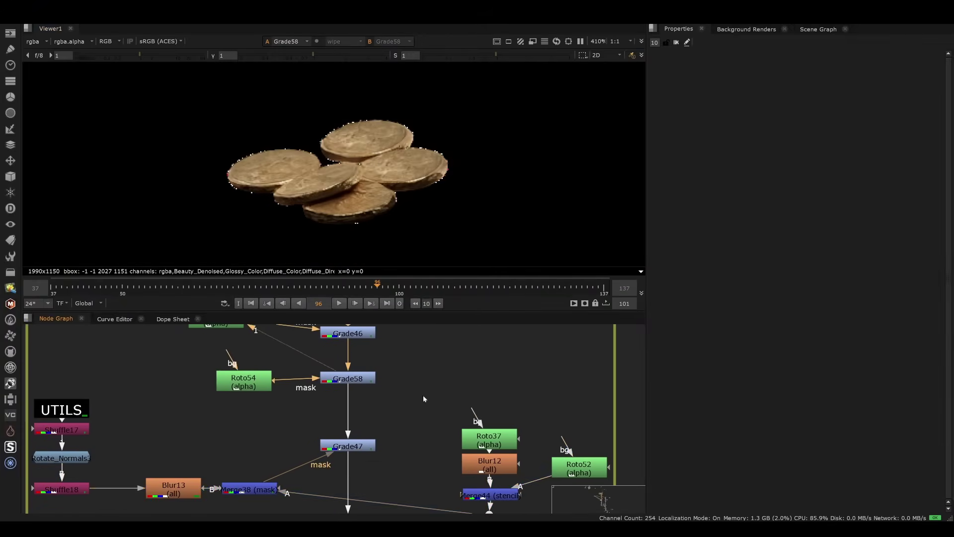
left_click(351, 445)
left_click(257, 381)
double_click(258, 382)
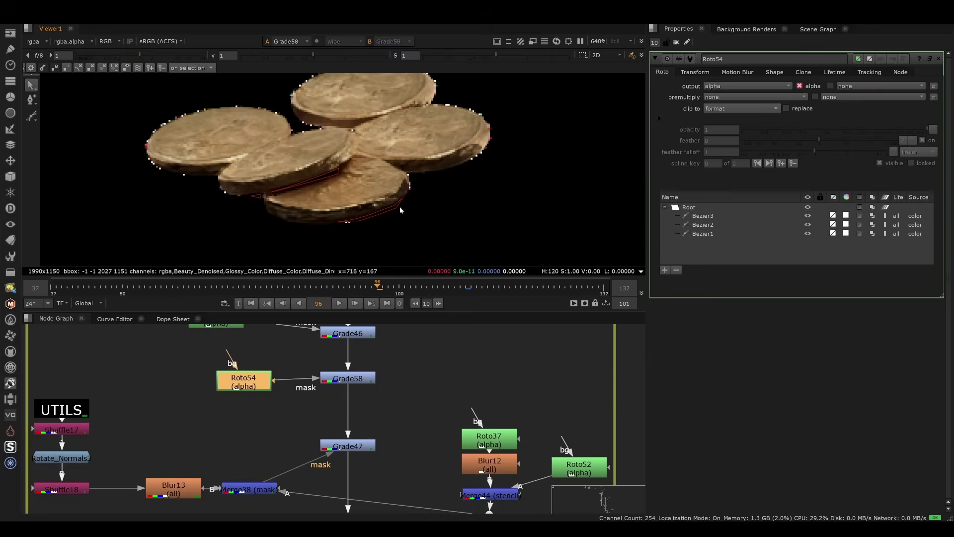
scroll(397, 211, "down", 1)
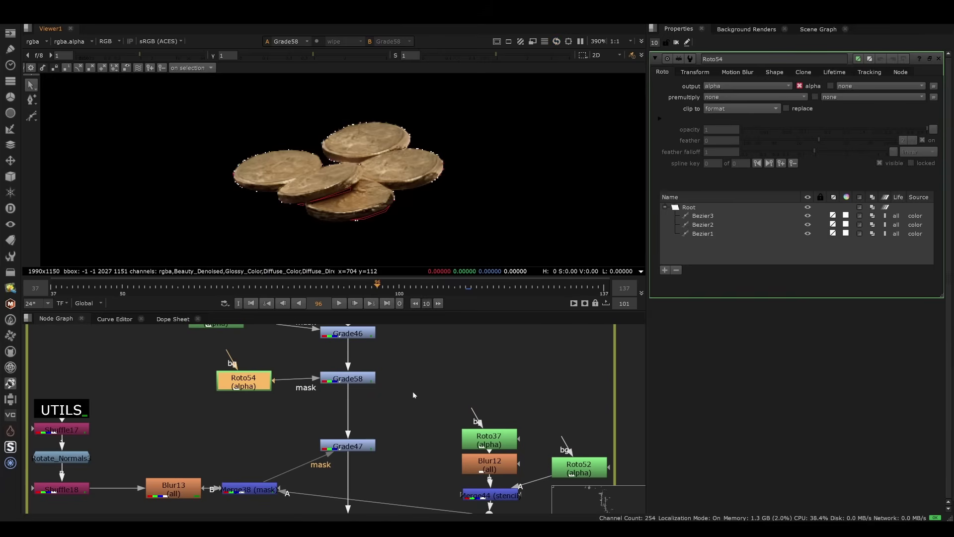
Show the result of Grade47 and toggle the node off and on to compare its effect on the coins.
left_click(348, 446)
key("1")
scroll(348, 377, "down", 3)
scroll(348, 370, "up", 3)
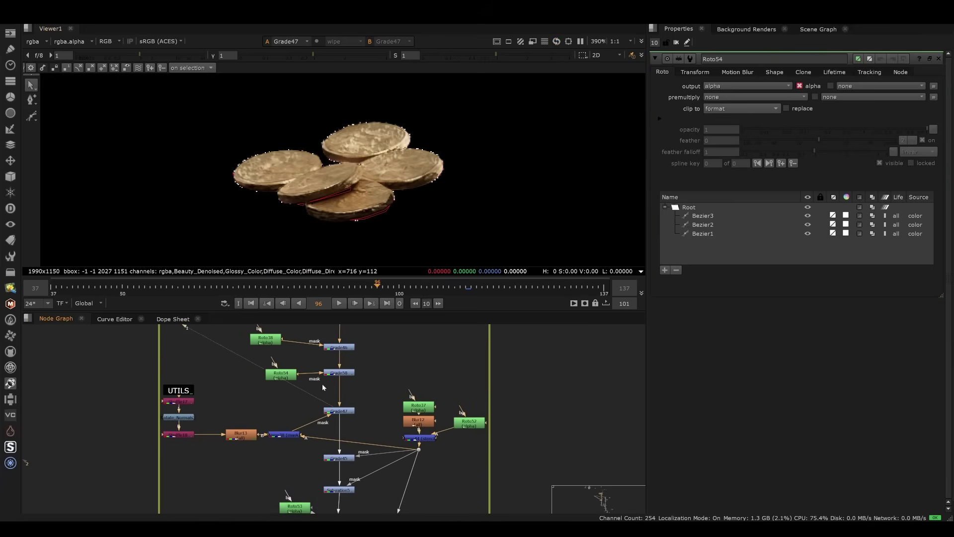
key("d")
key("d")
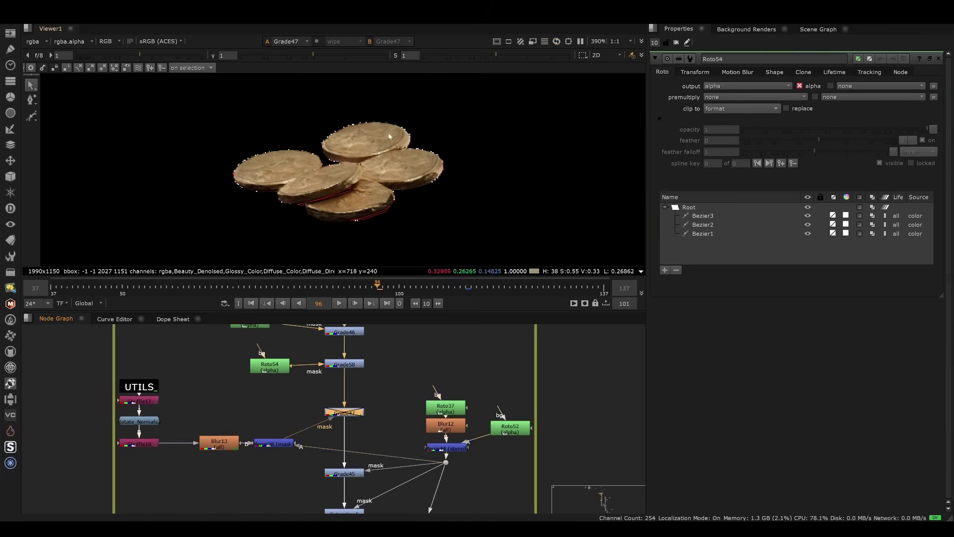
key("d")
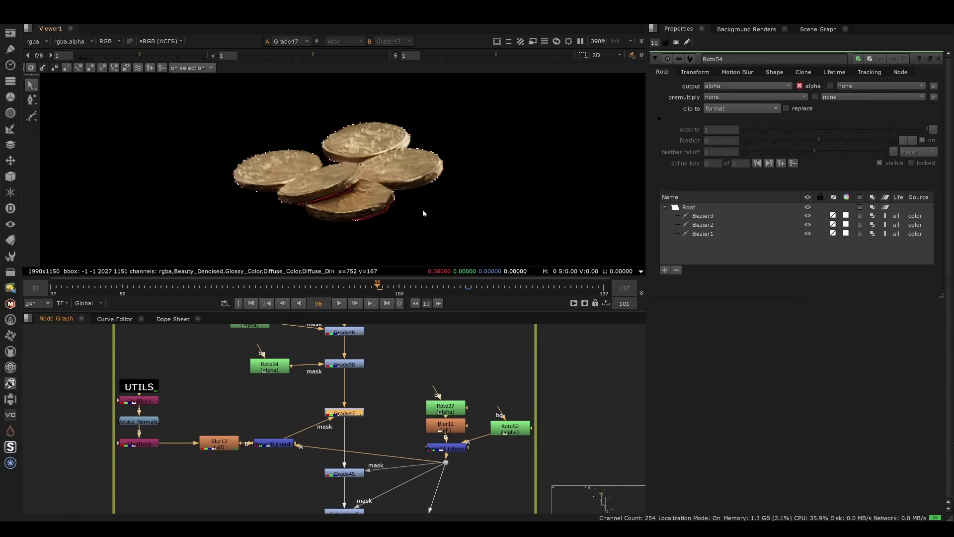
Follow Grade47's mask branch back to the UTILS nodes and show the normals pass from Shuffle17.
scroll(285, 376, "up", 2)
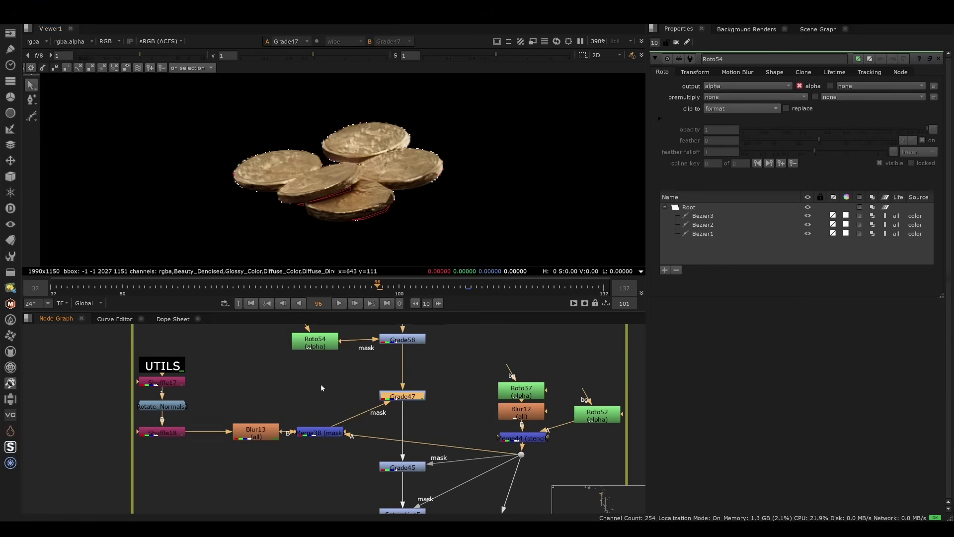
middle_click_drag(277, 431, 336, 412)
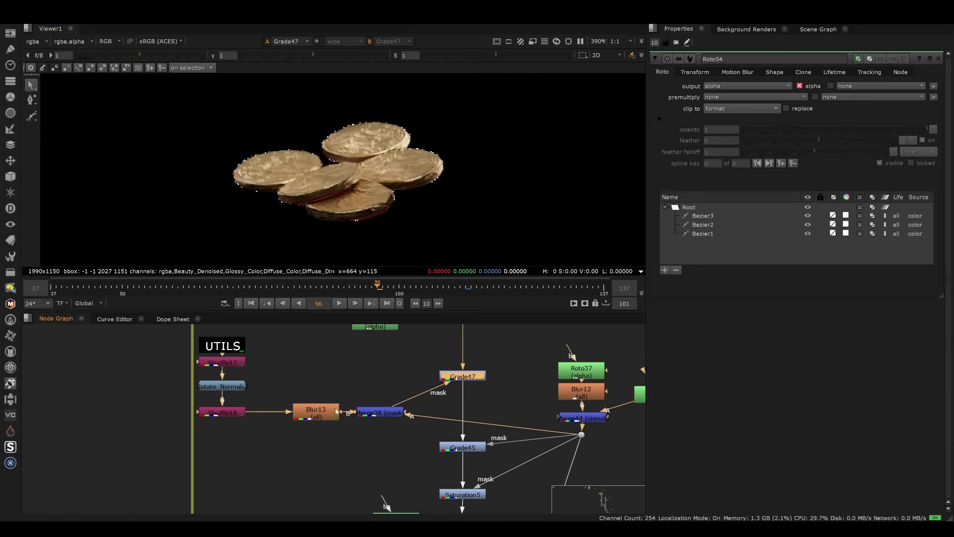
middle_click_drag(259, 376, 311, 389)
left_click(241, 409)
key("1")
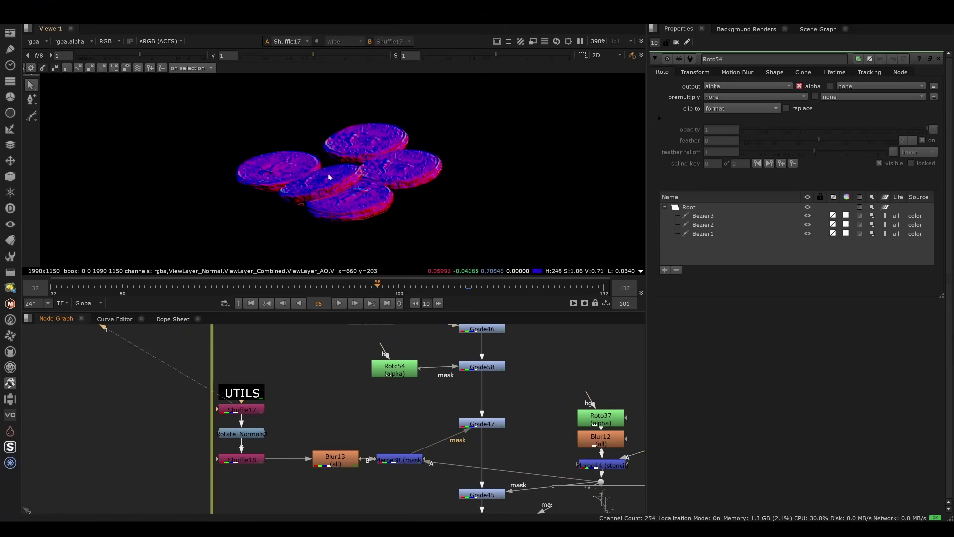
Show the output of Rotate_Normals3 and inspect its red, green and blue channels, ending on red.
scroll(274, 410, "up", 2)
left_click(199, 442)
key("1")
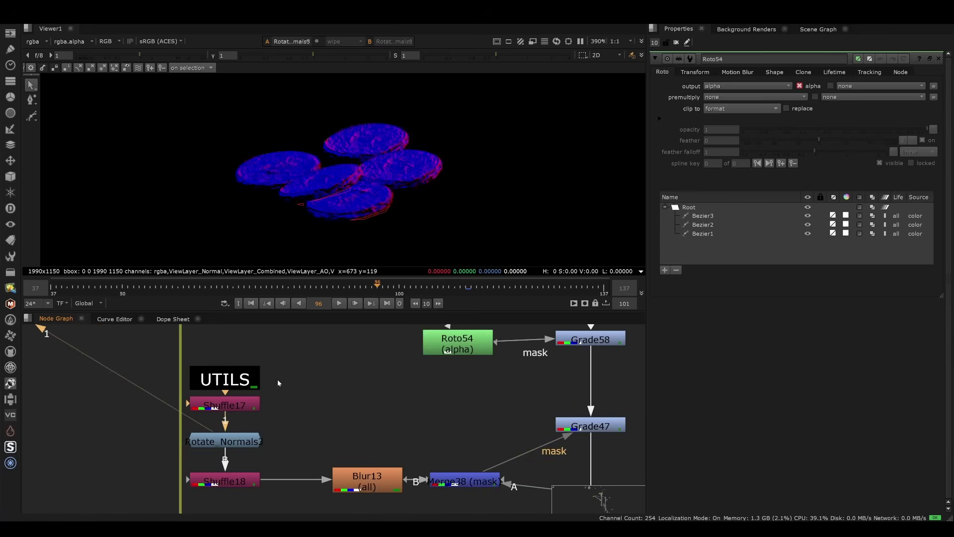
key("r")
left_click(225, 442)
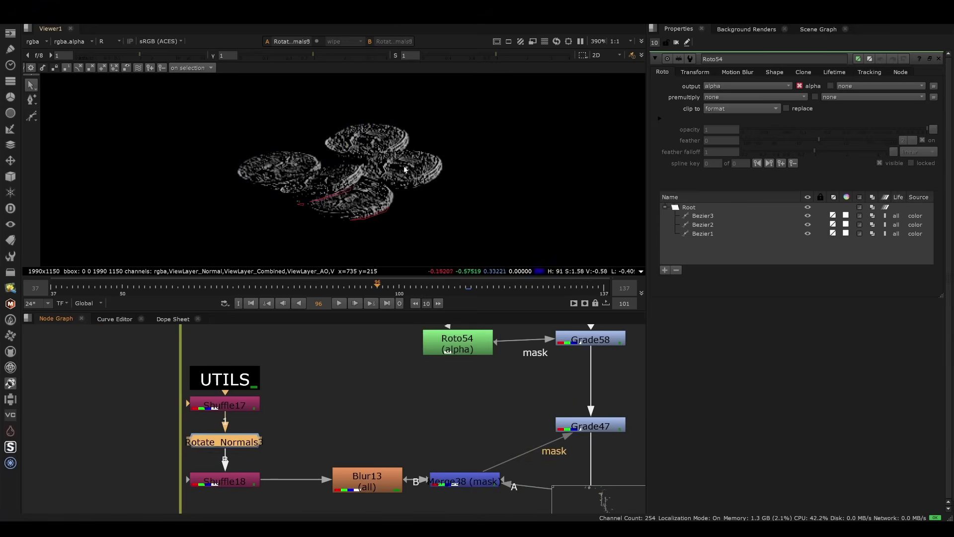
key("g")
key("b")
key("r")
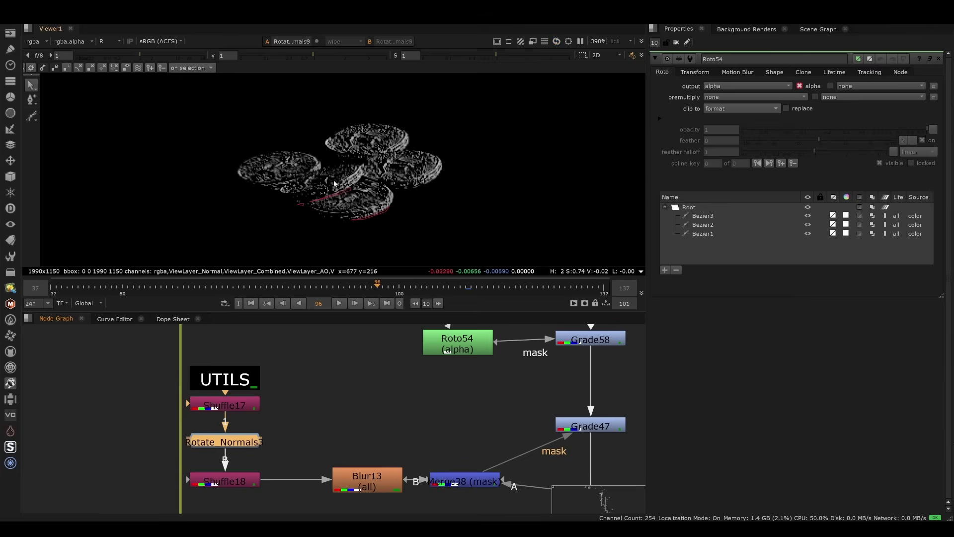
Open the Rotate_Normals3 settings and examine its rotate values against the red channel on the coins.
double_click(246, 446)
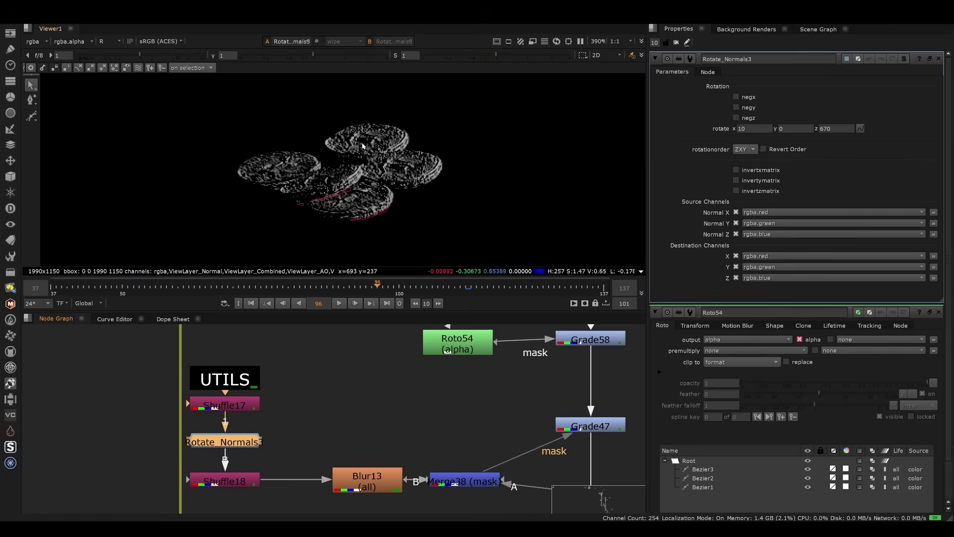
scroll(380, 139, "up", 2)
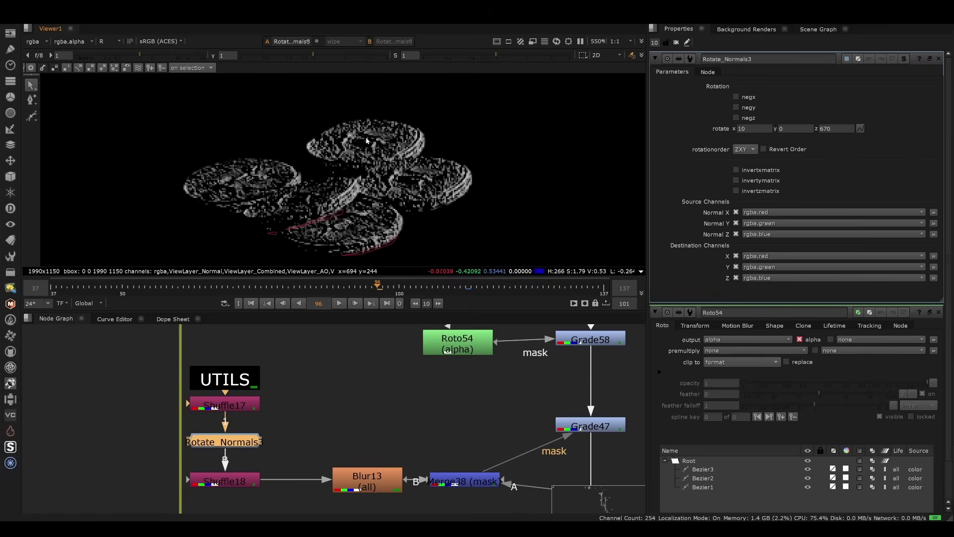
scroll(379, 141, "down", 2)
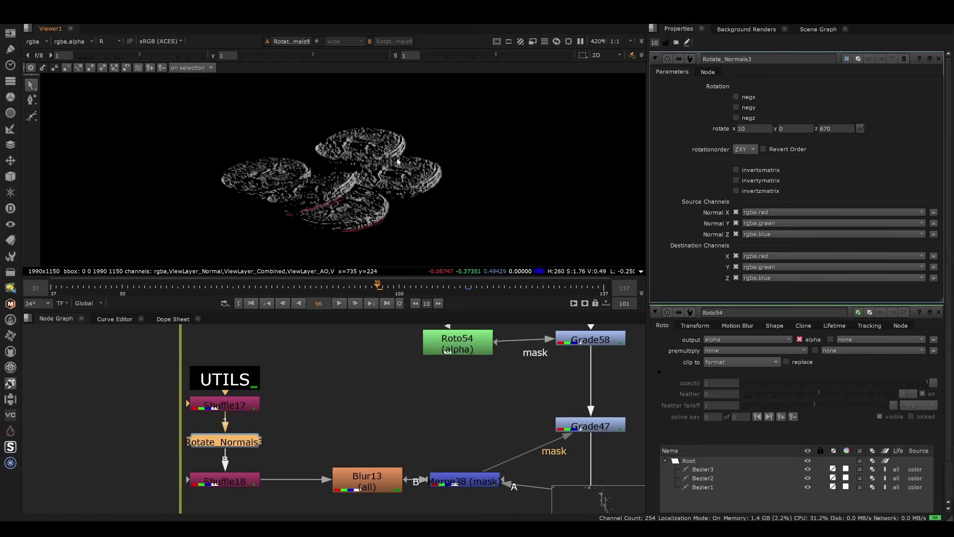
left_click_drag(749, 129, 735, 138)
key("Tab")
key("Tab")
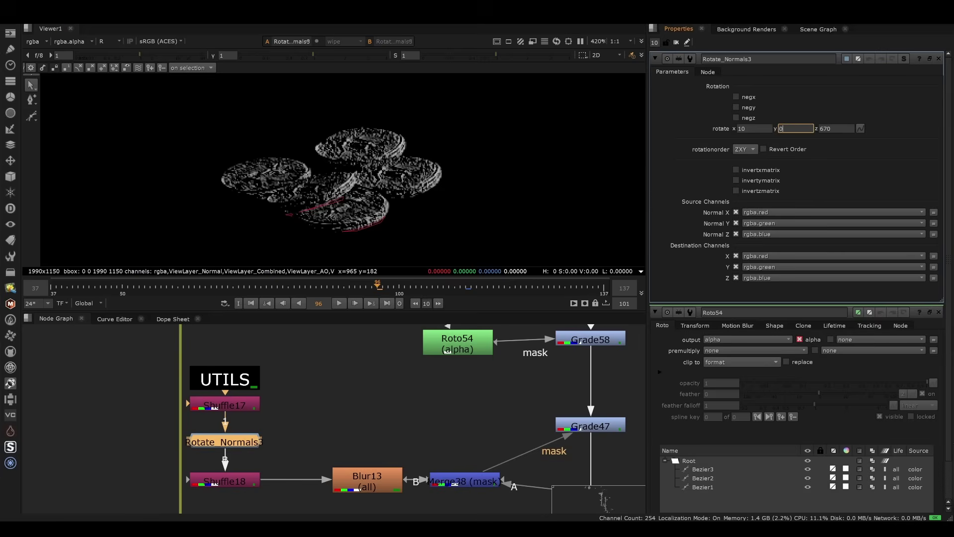
Return to the Grade47 result, check its alpha, and compare the coins with the grade disabled and enabled.
middle_click_drag(294, 441, 153, 401)
left_click(305, 455)
middle_click_drag(446, 428, 316, 427)
left_click(345, 384)
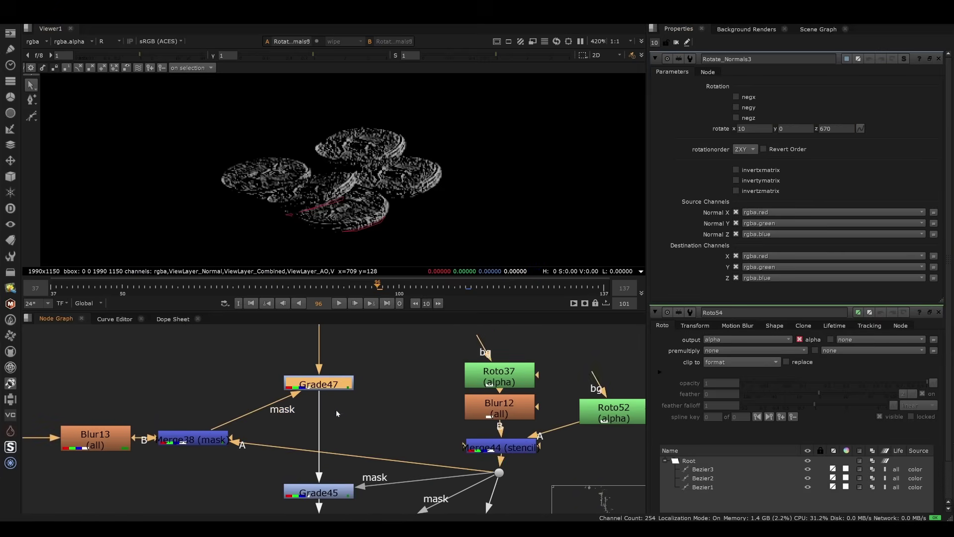
key("1")
key("a")
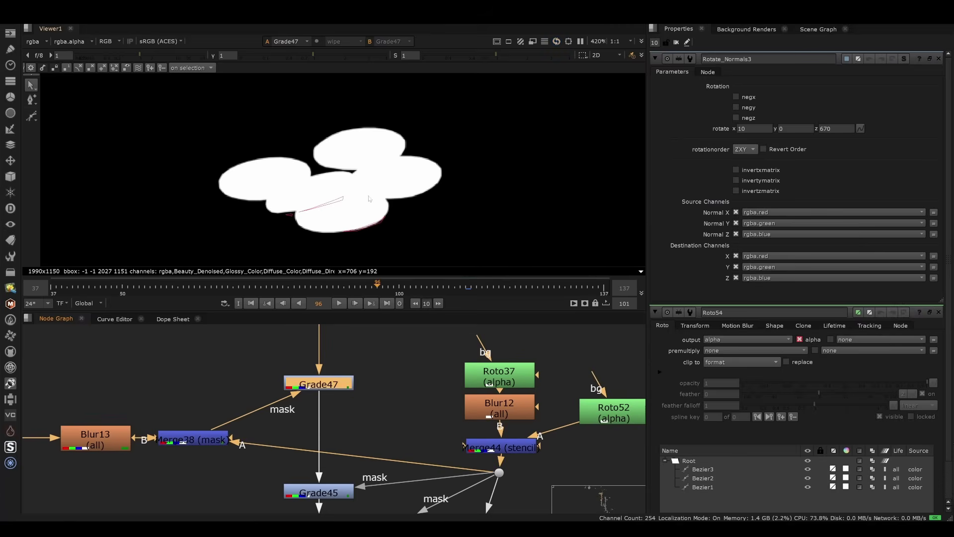
key("a")
key("d")
key("d")
Show the result of Grade45 and toggle the node off and on to compare the sunlit areas of the coins.
middle_click_drag(390, 428, 403, 381)
left_click_drag(403, 381, 318, 433)
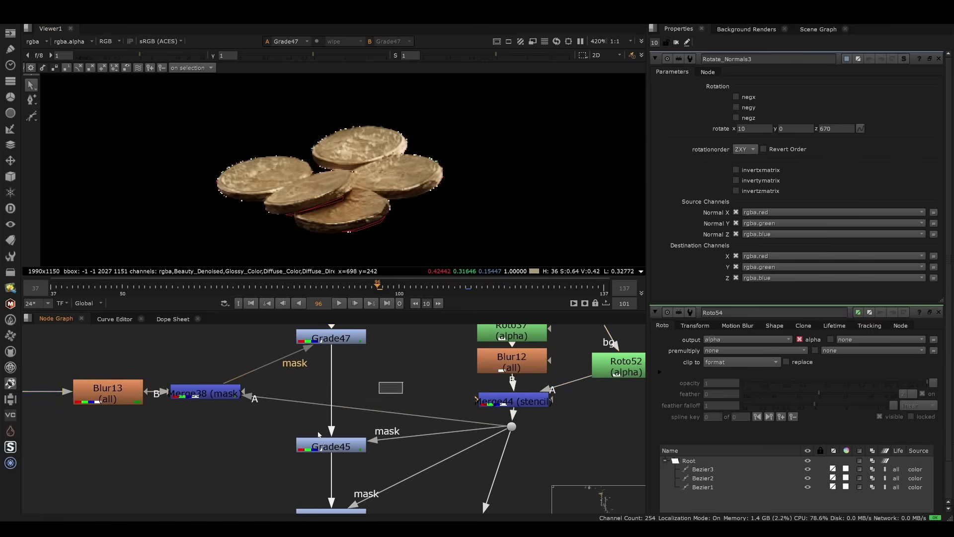
left_click(322, 444)
key("1")
scroll(401, 388, "down", 3)
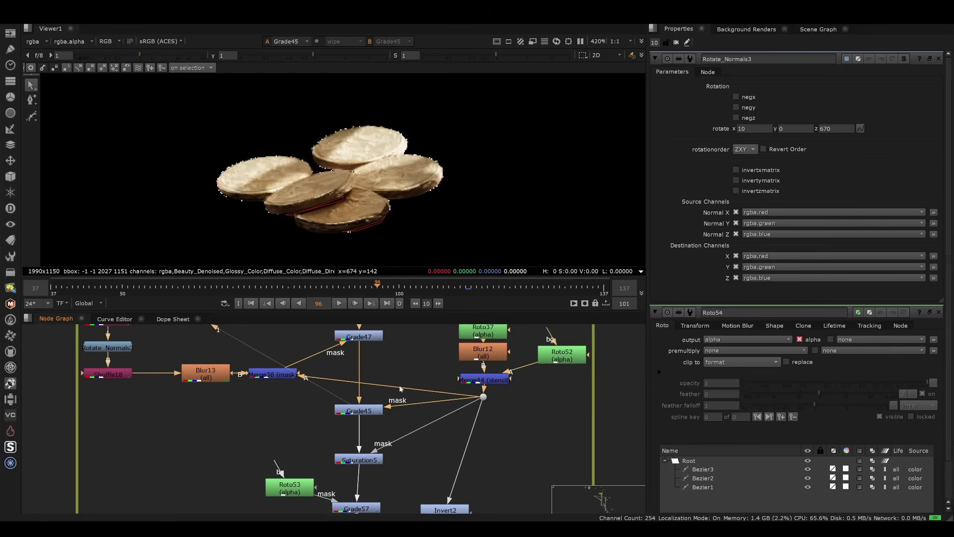
scroll(401, 389, "up", 2)
key("d")
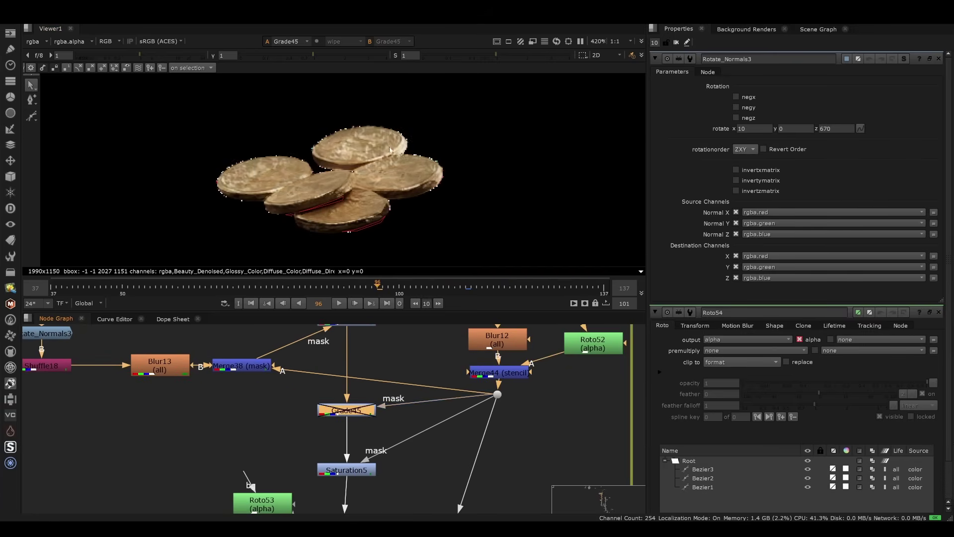
key("d")
Open the Roto37 mask that feeds Grade45 and select all its shapes around the coins to inspect them.
middle_click_drag(461, 367, 412, 422)
double_click(445, 372)
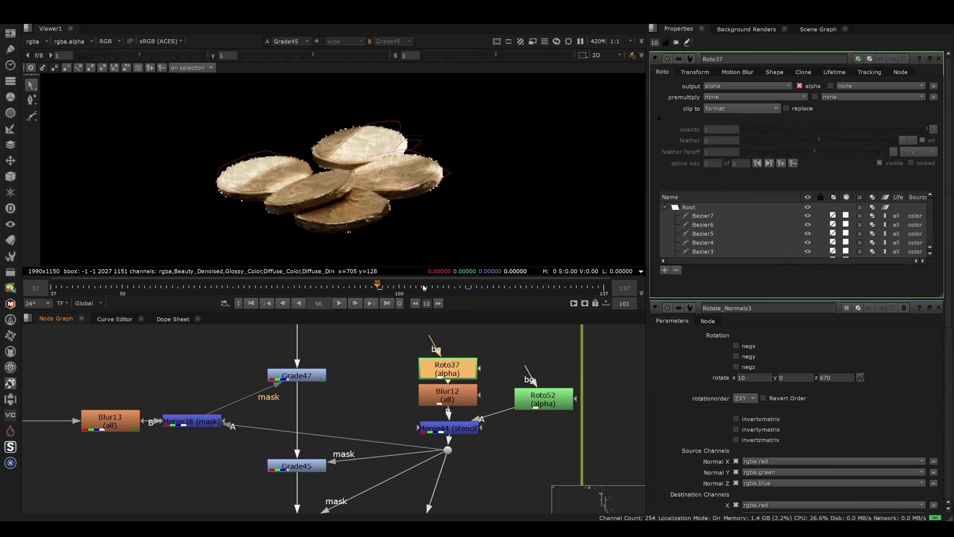
scroll(392, 372, "down", 2)
middle_click_drag(418, 446, 420, 352)
middle_click_drag(423, 403, 226, 414)
scroll(398, 389, "up", 3)
left_click(351, 437)
left_click_drag(207, 109, 441, 237)
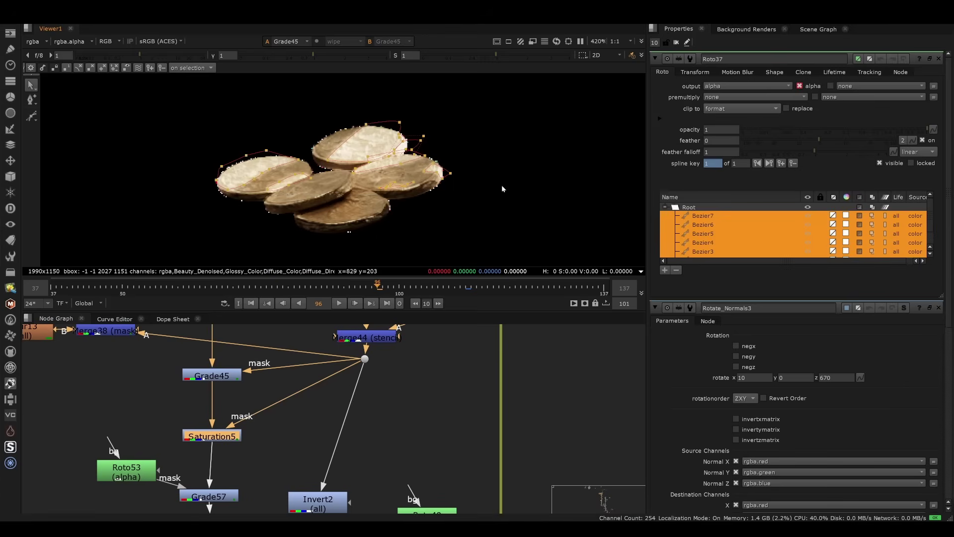
Show the result of Saturation5 and of the roto-masked Grade57 below it on the coins.
middle_click_drag(298, 411, 404, 392)
key("1")
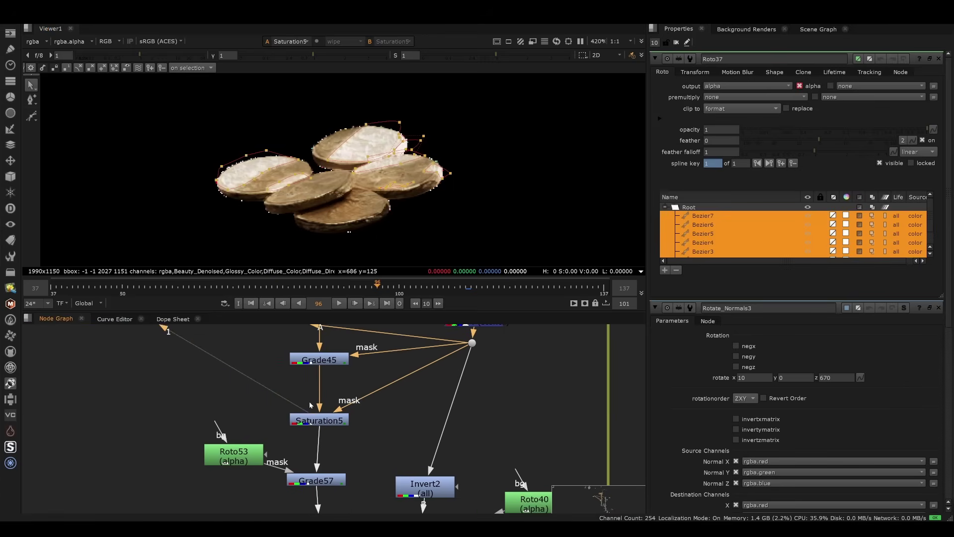
middle_click_drag(347, 380, 387, 359)
scroll(379, 392, "up", 2)
left_click(353, 477)
middle_click_drag(391, 448, 335, 387)
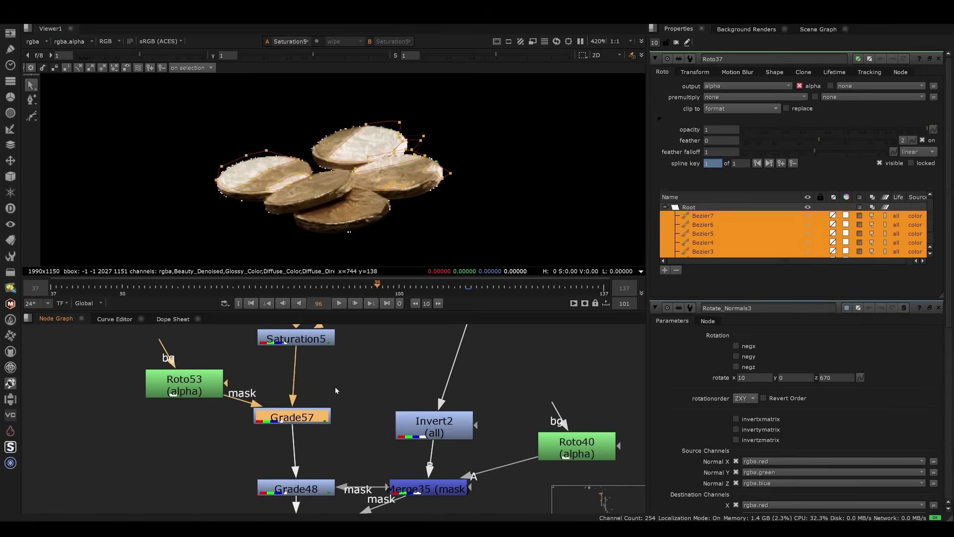
key("1")
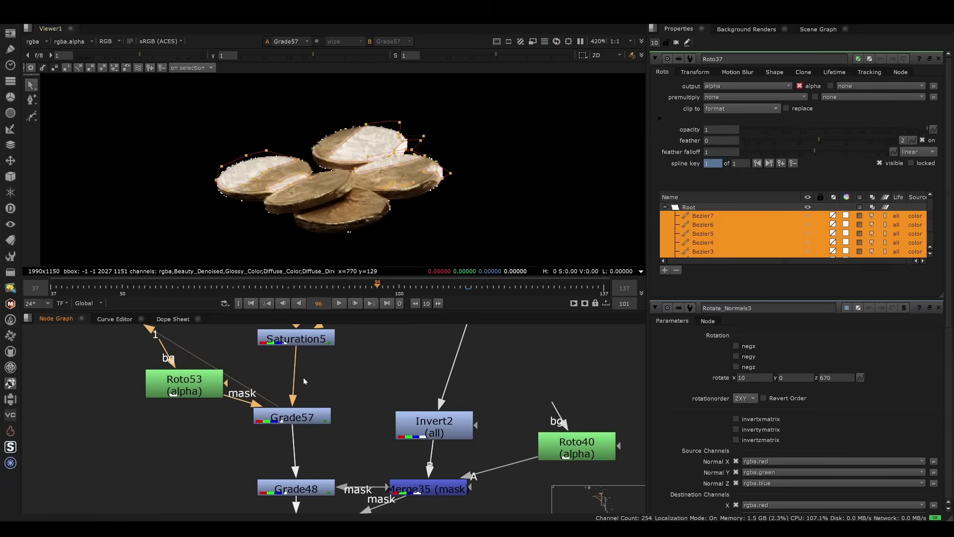
Show the result of Grade48 and toggle the node off and on to compare the shadowed areas of the coins.
scroll(304, 381, "down", 3)
scroll(346, 430, "up", 2)
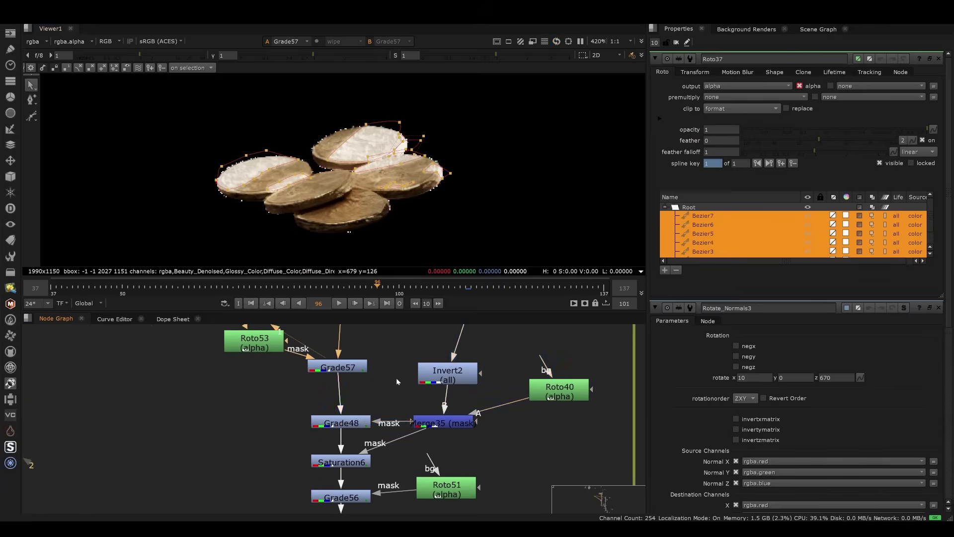
left_click(341, 420)
key("1")
middle_click_drag(396, 406, 411, 394)
left_click(382, 416)
key("d")
key("d")
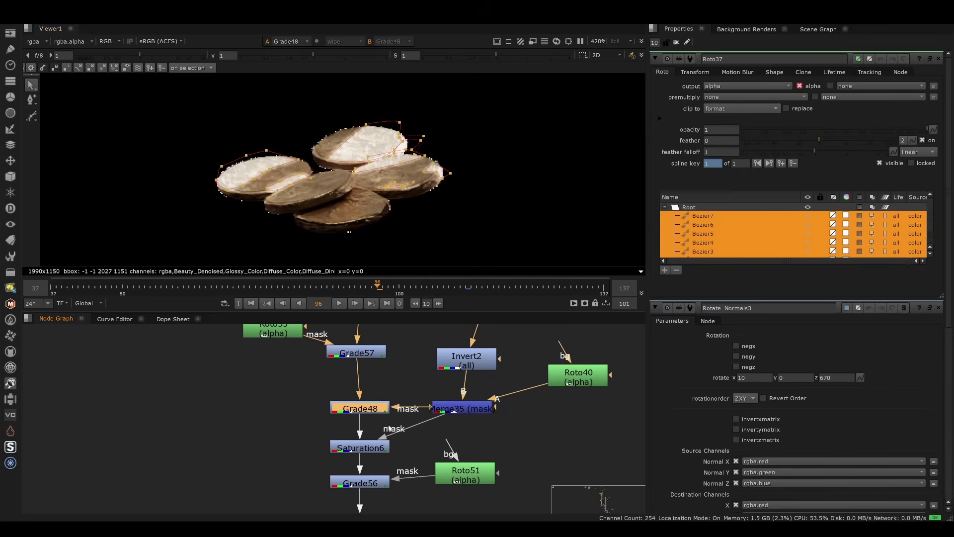
Show the result of Saturation6 on the coins and open its settings.
left_click(376, 447)
key("1")
double_click(375, 446)
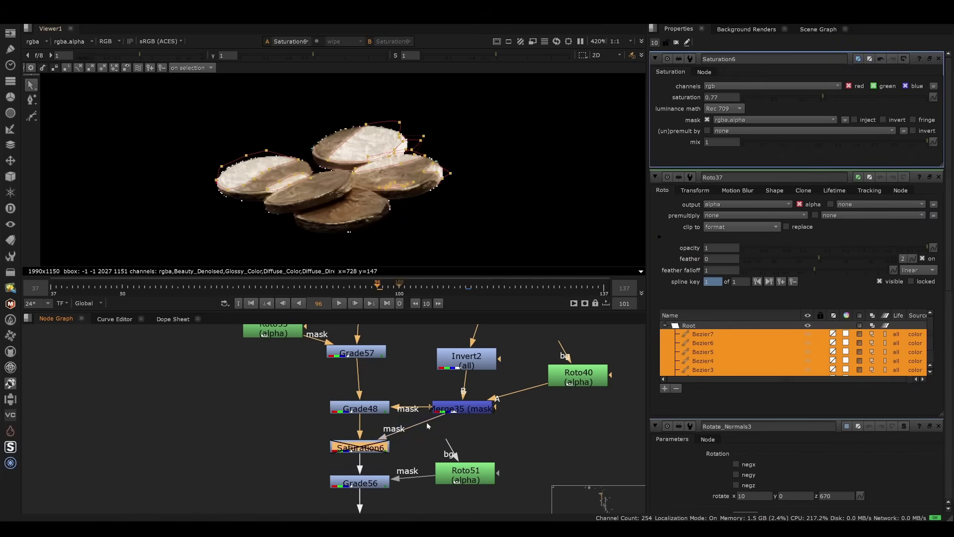
Show the result of Grade56, open its settings, and compare the coins with the node off and on.
middle_click_drag(377, 468, 361, 413)
left_click(343, 432)
key("1")
double_click(344, 432)
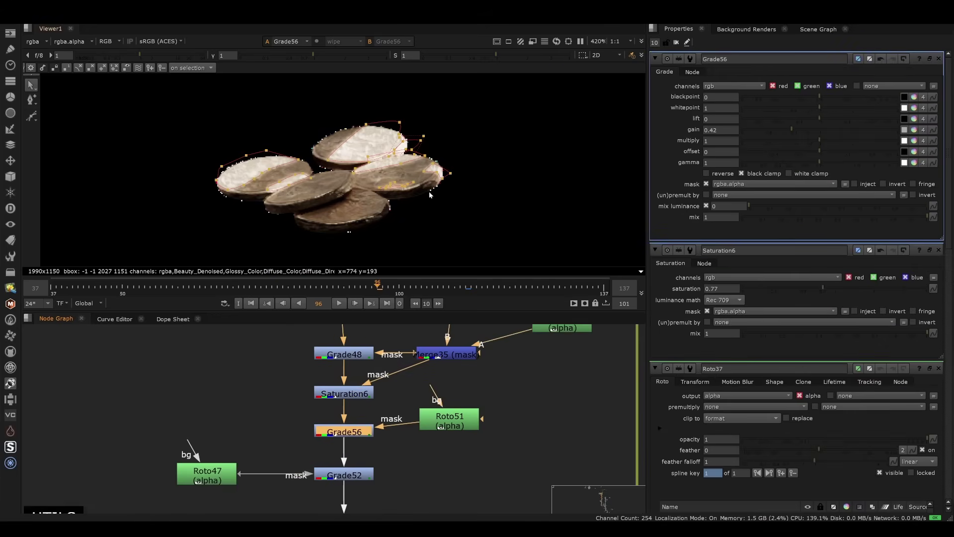
key("d")
key("d")
Show the result of Grade52 and toggle the node off and on to compare its effect on the lowest coin.
left_click(355, 474)
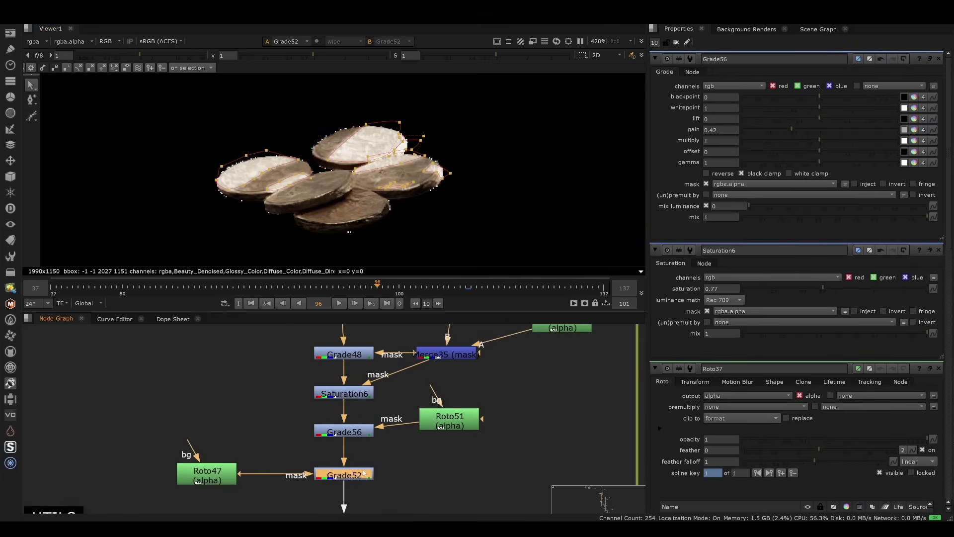
middle_click_drag(409, 469, 403, 392)
key("1")
scroll(353, 205, "up", 3)
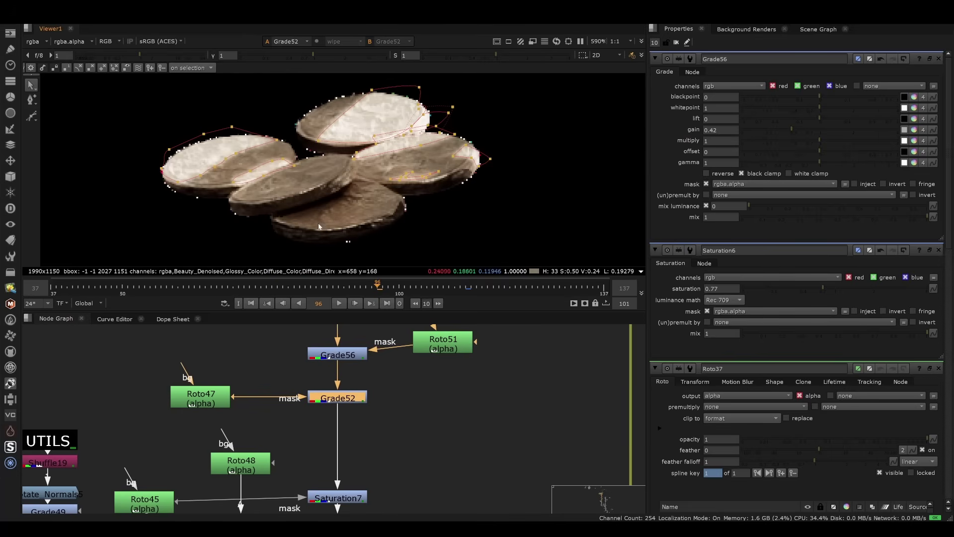
key("d")
key("d")
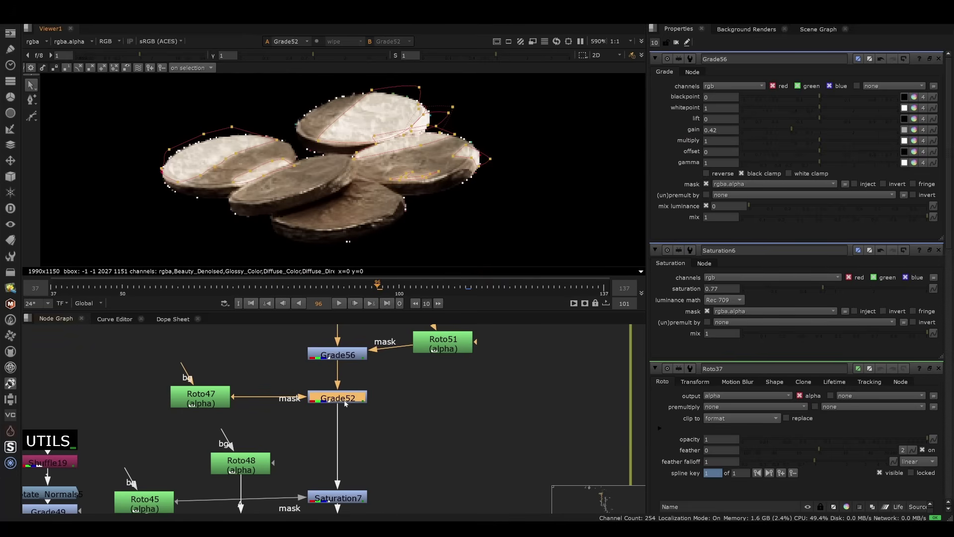
key("d")
key("d")
Open Grade52's Roto47 mask to examine its shape, and locate the remaining nodes of the Coins backdrop.
double_click(221, 403)
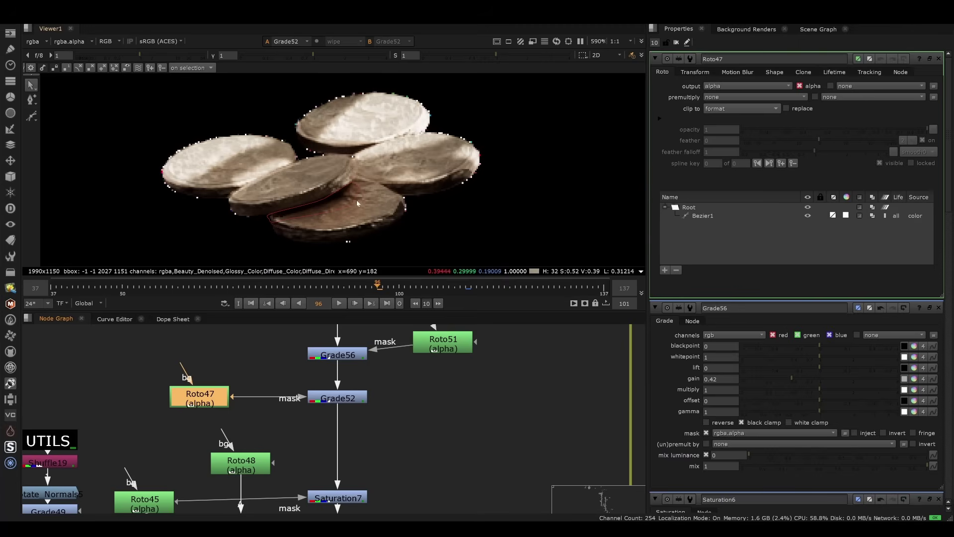
scroll(374, 402, "down", 2)
scroll(381, 394, "down", 2)
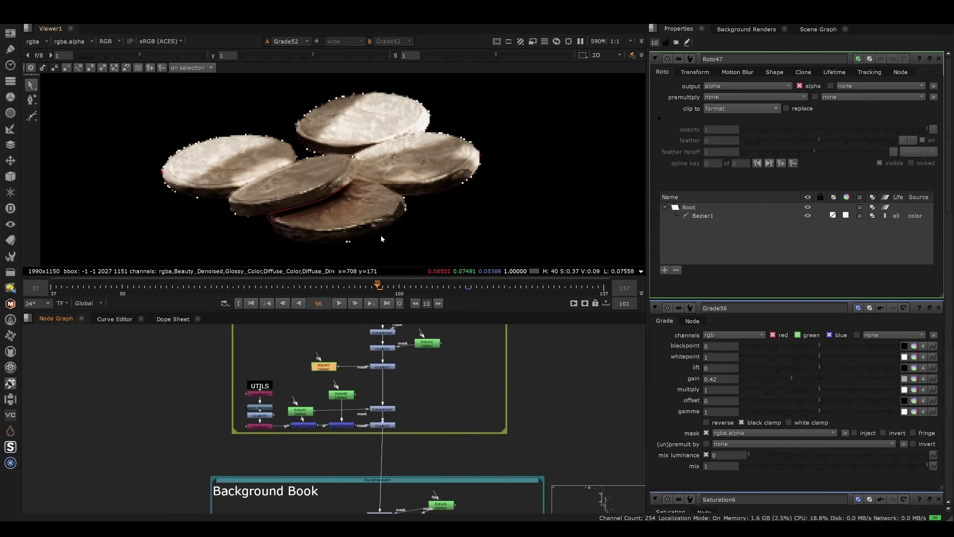
Show the results of Saturation7 and Grade50 on the coins, one after the other.
scroll(325, 389, "up", 3)
middle_click_drag(388, 387, 299, 379)
left_click(328, 401)
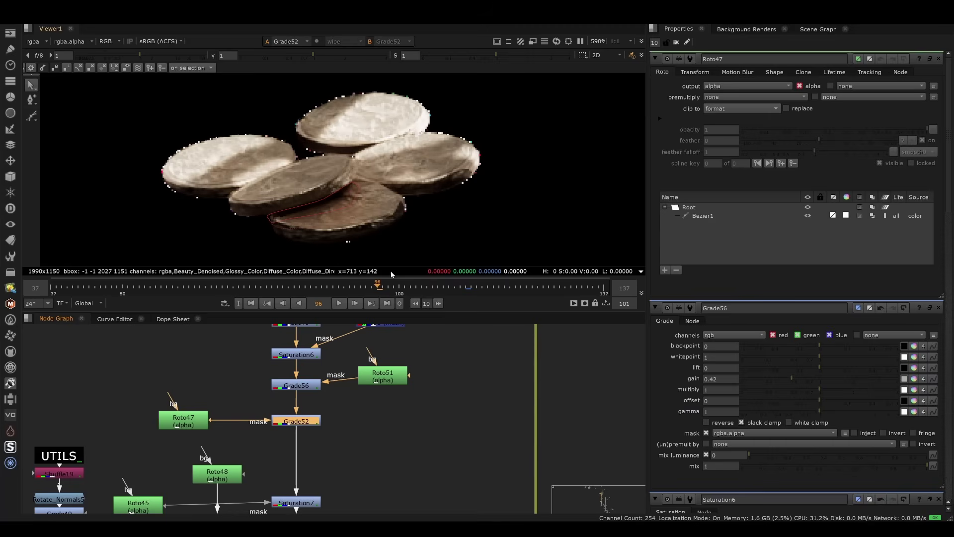
middle_click_drag(362, 209, 382, 186)
scroll(363, 388, "down", 3)
middle_click_drag(345, 433, 324, 441)
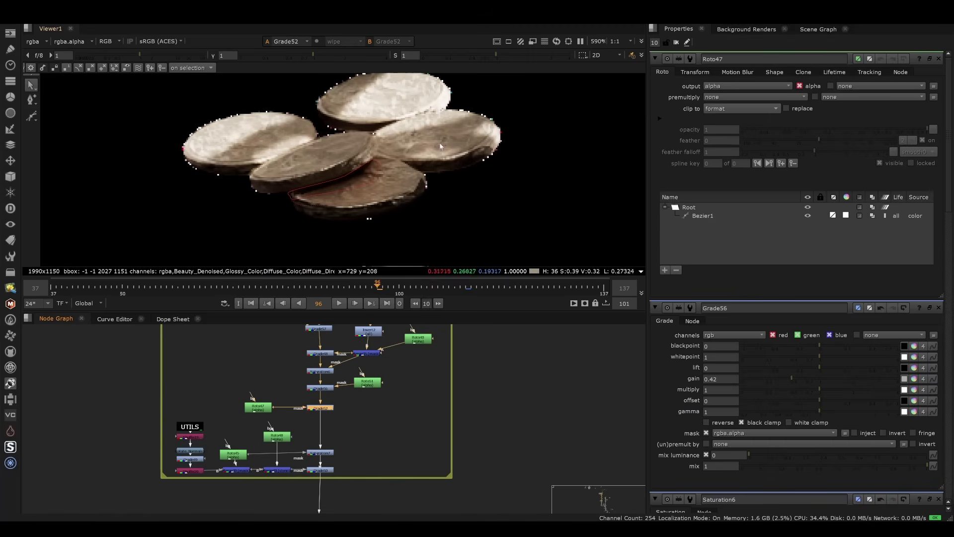
left_click(393, 195)
scroll(278, 453, "up", 5)
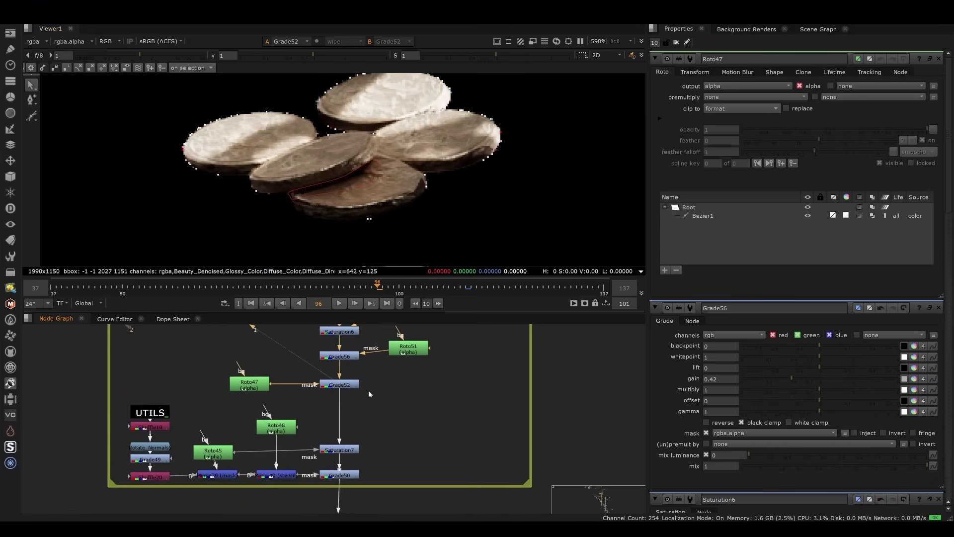
middle_click_drag(369, 391, 381, 363)
left_click(363, 421)
key("1")
left_click(361, 446)
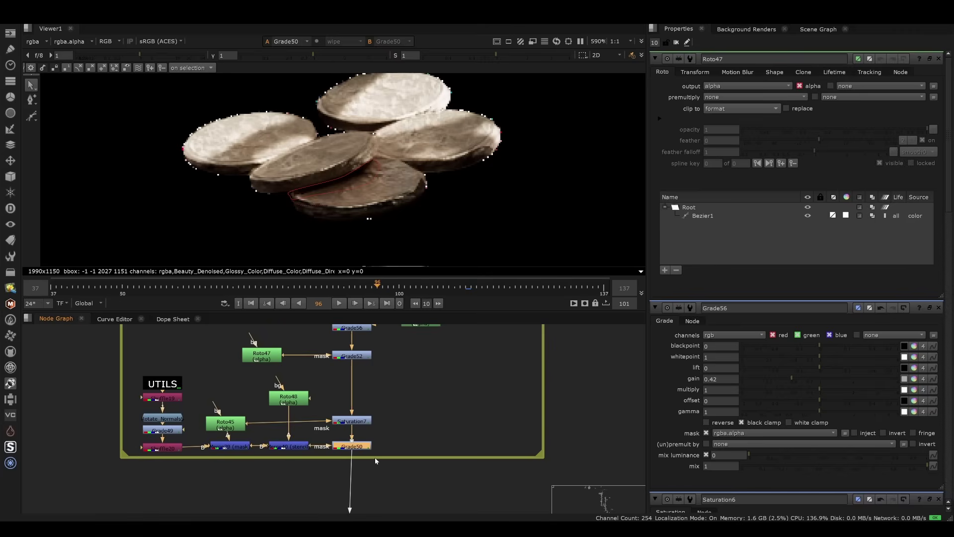
Hide the viewer overlay and compare the coins with Saturation7 and Grade50 disabled and enabled.
scroll(370, 221, "down", 5)
middle_click_drag(362, 228, 308, 253)
key("o")
scroll(356, 216, "up", 2)
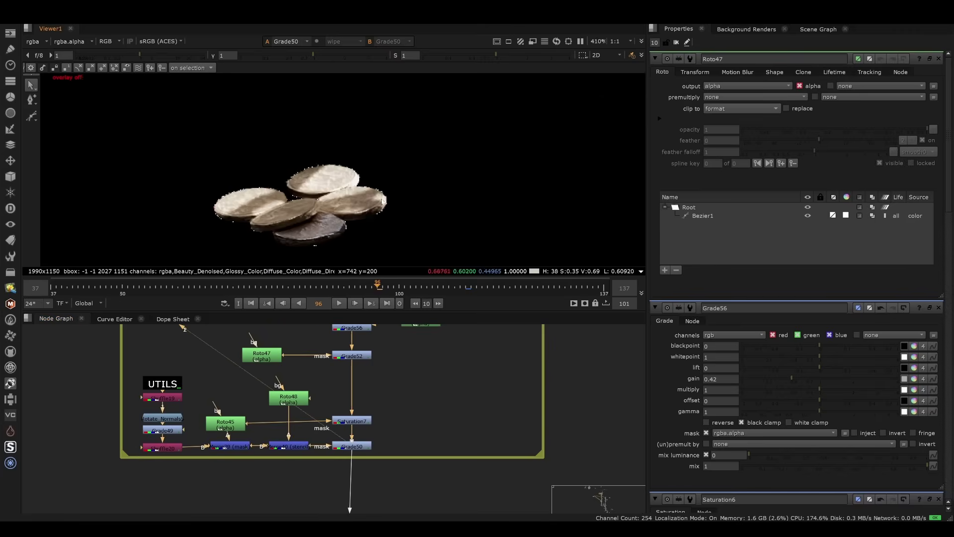
scroll(398, 209, "down", 2)
scroll(384, 215, "up", 3)
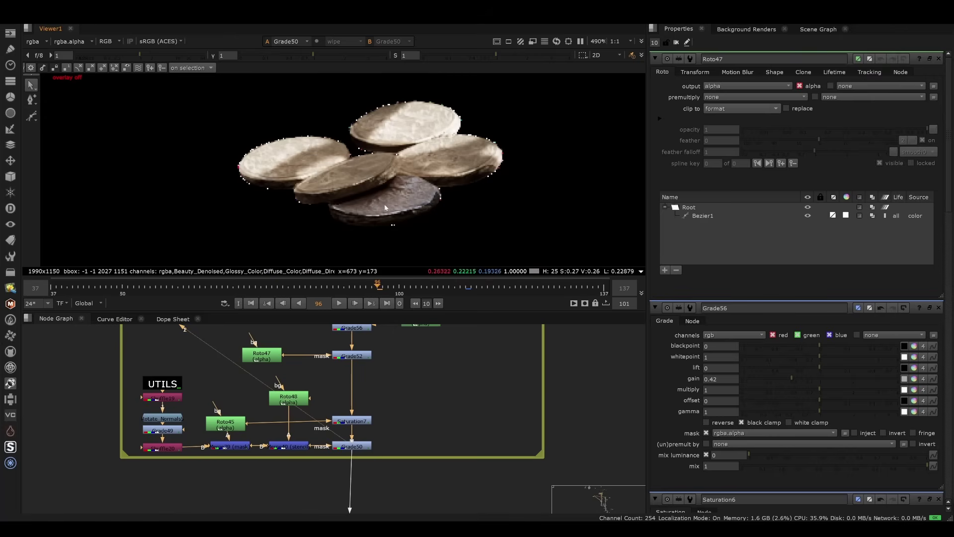
left_click_drag(405, 489, 312, 395)
key("d")
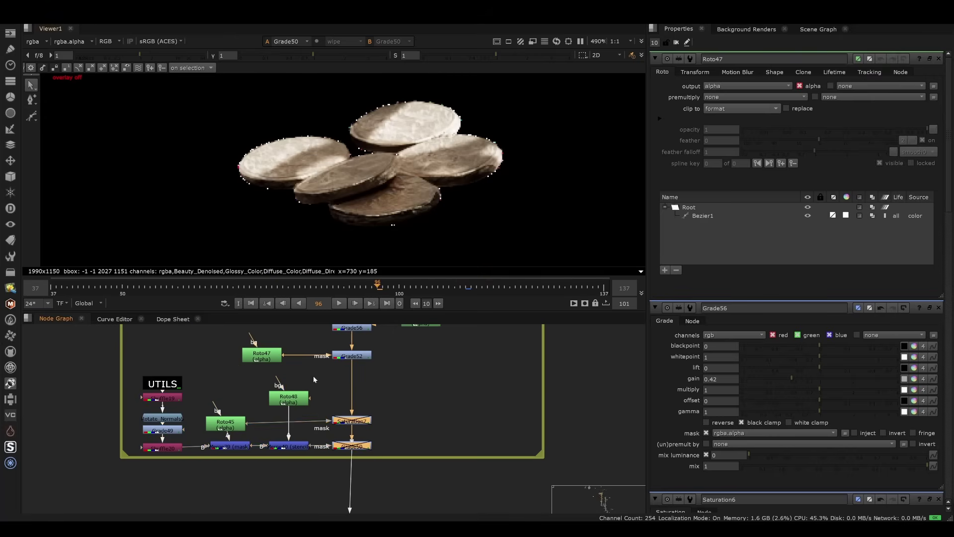
key("d")
Show the rotated normals feeding Grade50's mask, and inspect the alpha channel of Shuffle20.
scroll(311, 350, "up", 1)
middle_click_drag(253, 373, 314, 378)
left_click(245, 417)
key("1")
left_click(264, 452)
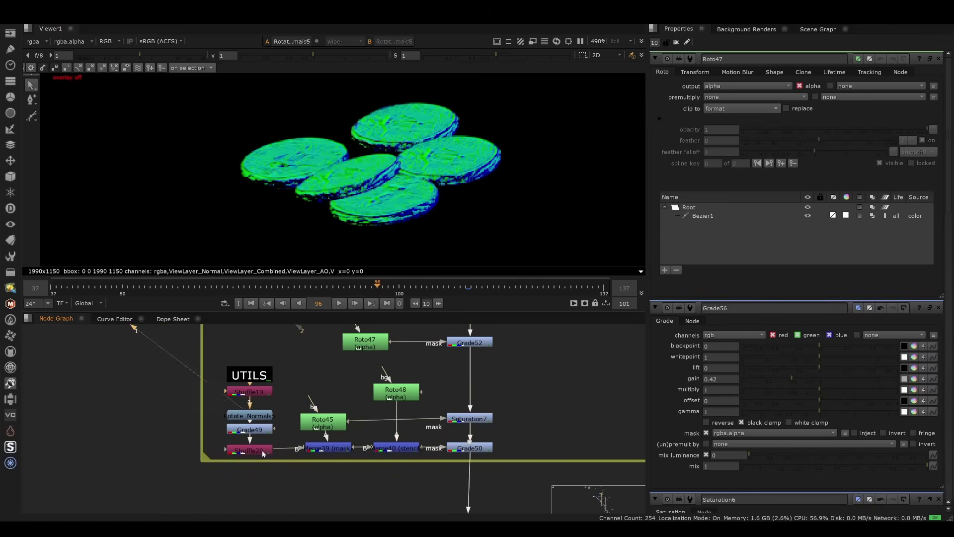
left_click_drag(263, 453, 264, 451)
key("1")
key("a")
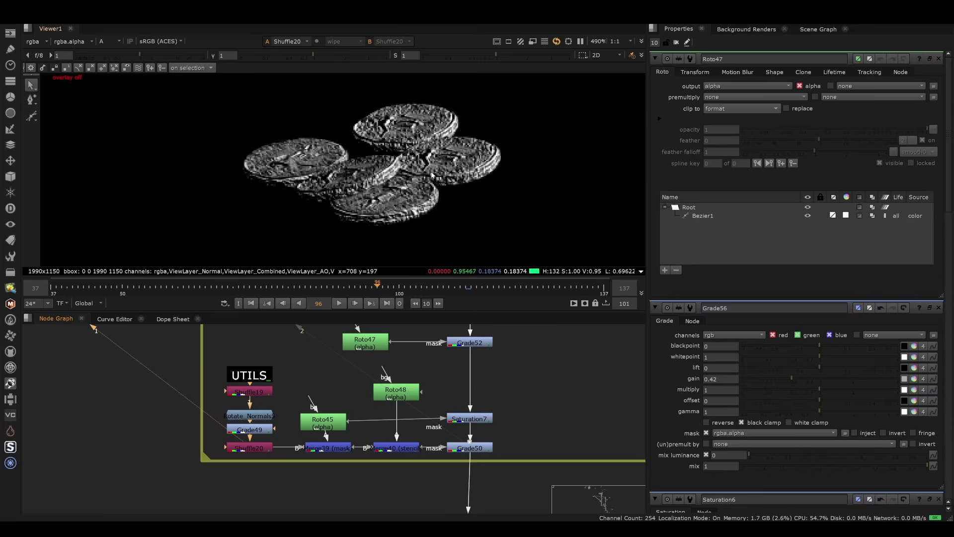
Inspect the alpha of Merge39 and Merge40, and return to Grade50's full-colour result.
left_click(343, 449)
key("1")
left_click(411, 451)
key("1")
left_click(468, 448)
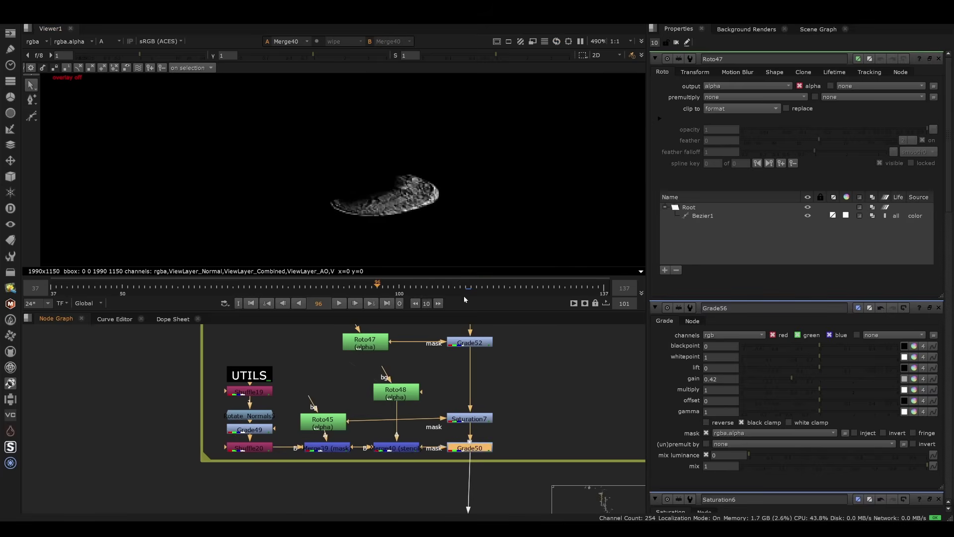
key("1")
key("a")
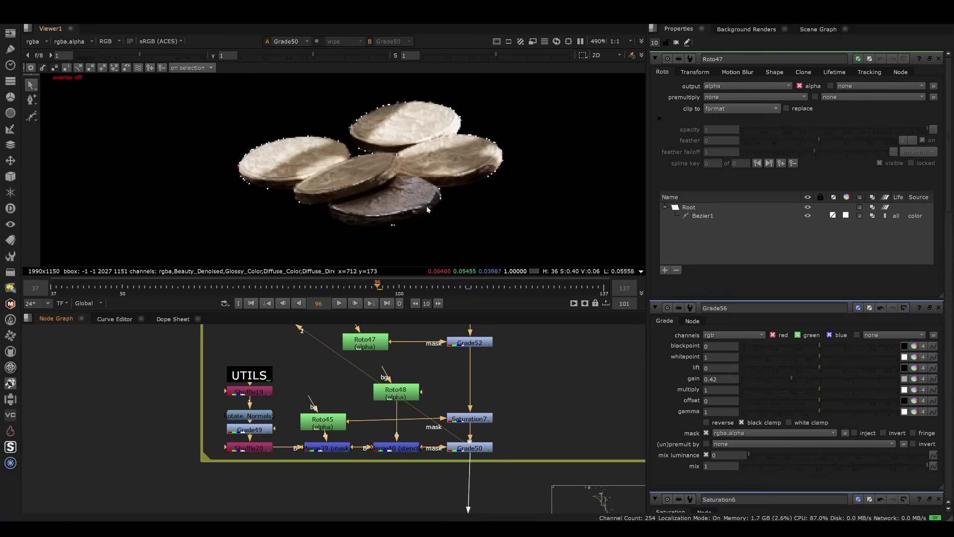
Disable Saturation7 and Grade50, examine the coins close up and in the wider scene, and enable both nodes again.
middle_click_drag(426, 206, 334, 185)
left_click(479, 447)
middle_click_drag(480, 446, 364, 439)
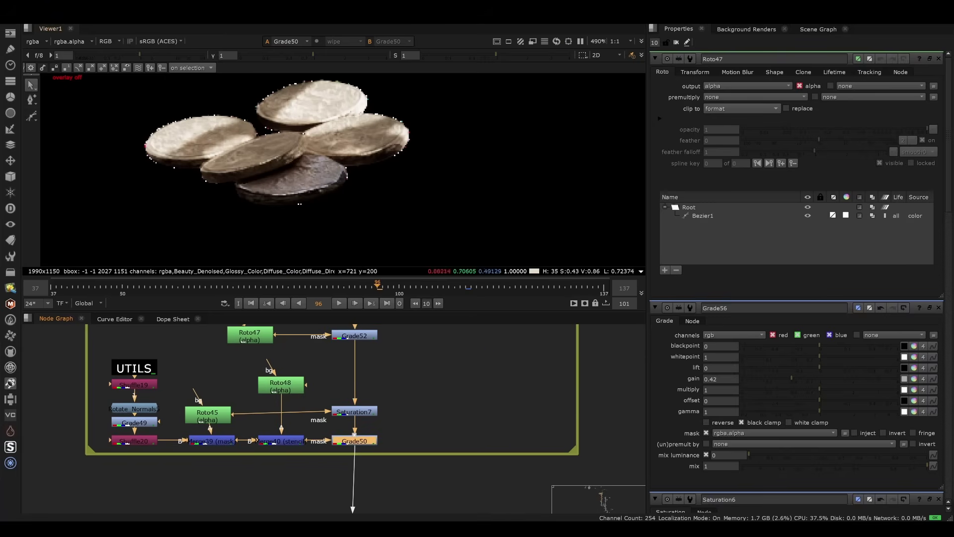
middle_click_drag(365, 383, 405, 363)
left_click_drag(489, 367, 390, 429)
key("d")
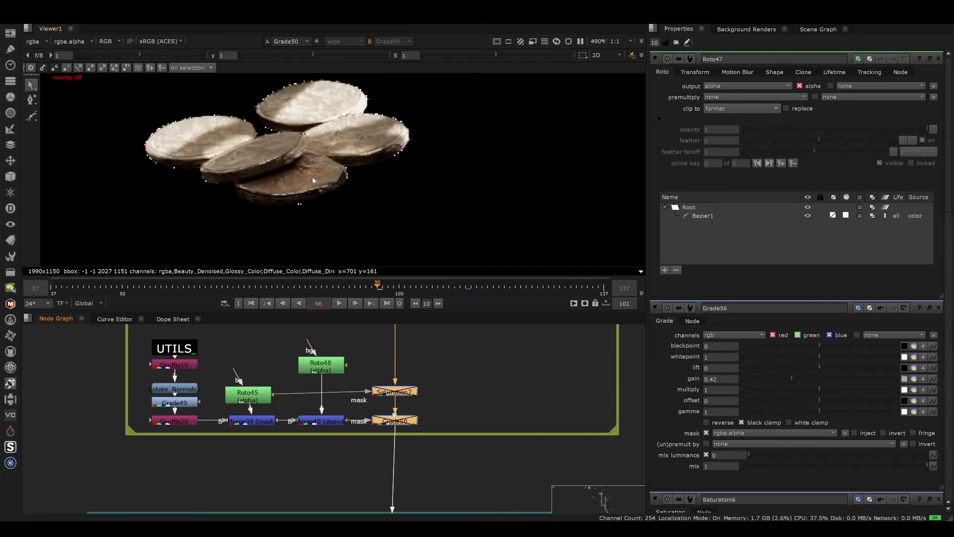
scroll(312, 178, "down", 5)
middle_click_drag(314, 179, 342, 231)
scroll(328, 219, "up", 3)
scroll(330, 221, "down", 3)
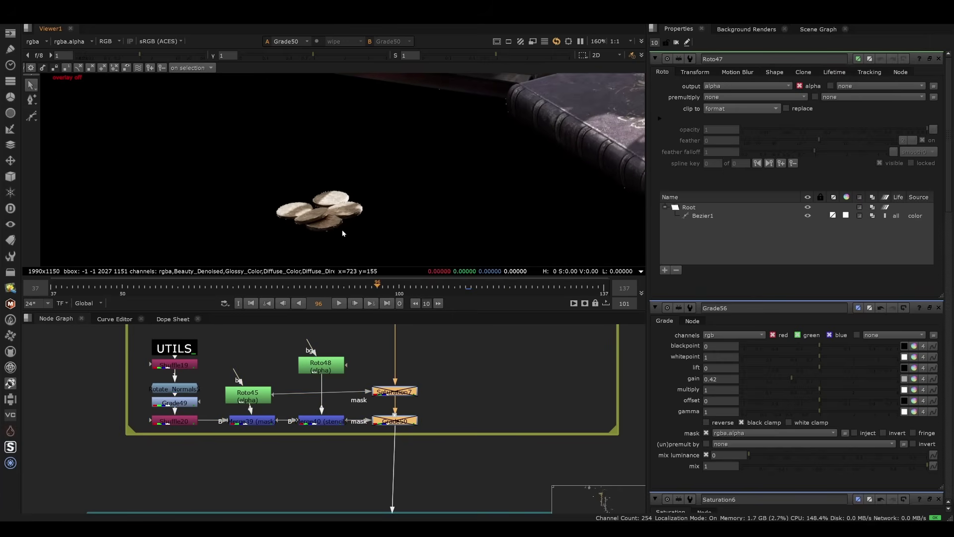
scroll(329, 226, "up", 2)
scroll(329, 225, "down", 4)
key("d")
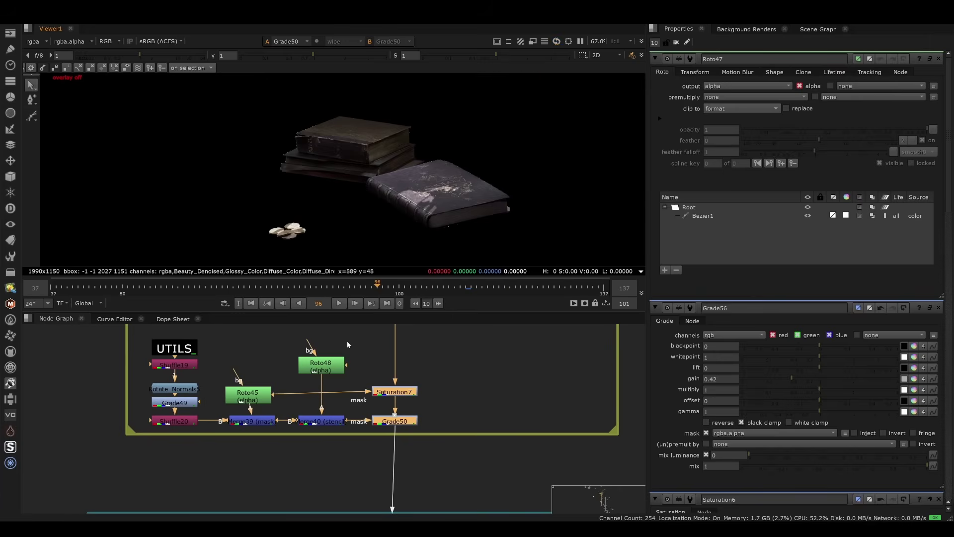
Enlarge the node graph to full window and select the main column of grade and saturation nodes in the Coins backdrop.
scroll(300, 246, "up", 8)
middle_click_drag(300, 245, 405, 237)
scroll(348, 230, "down", 9)
key("f")
key("space")
scroll(398, 427, "down", 4)
middle_click_drag(407, 318, 502, 235)
left_click_drag(498, 215, 455, 436)
scroll(464, 271, "up", 1)
middle_click_drag(517, 287, 455, 241)
scroll(392, 282, "up", 1)
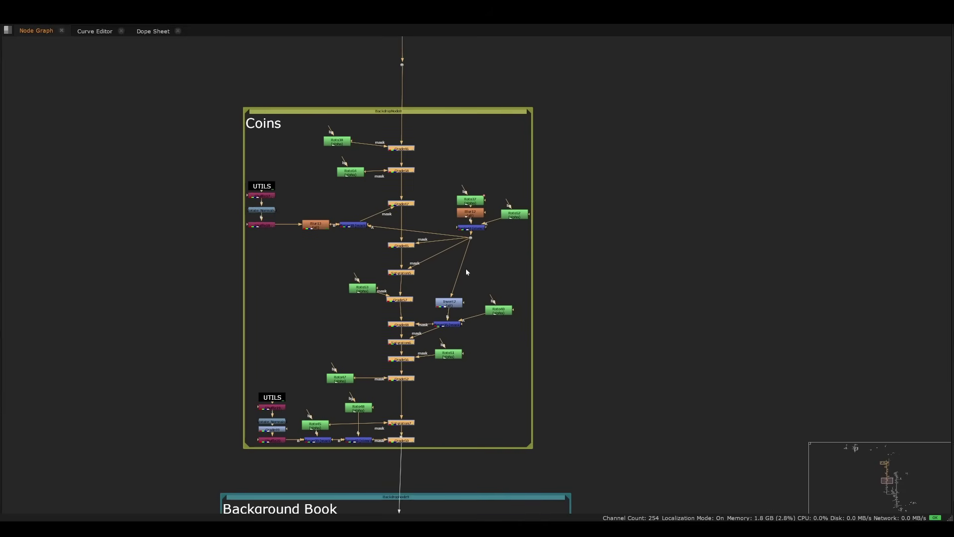
Select all nodes of the Coins backdrop to point out the setup, and clear the selection.
middle_click_drag(441, 257, 500, 241)
left_click_drag(741, 61, 198, 469)
middle_click_drag(635, 323, 544, 341)
left_click(543, 341)
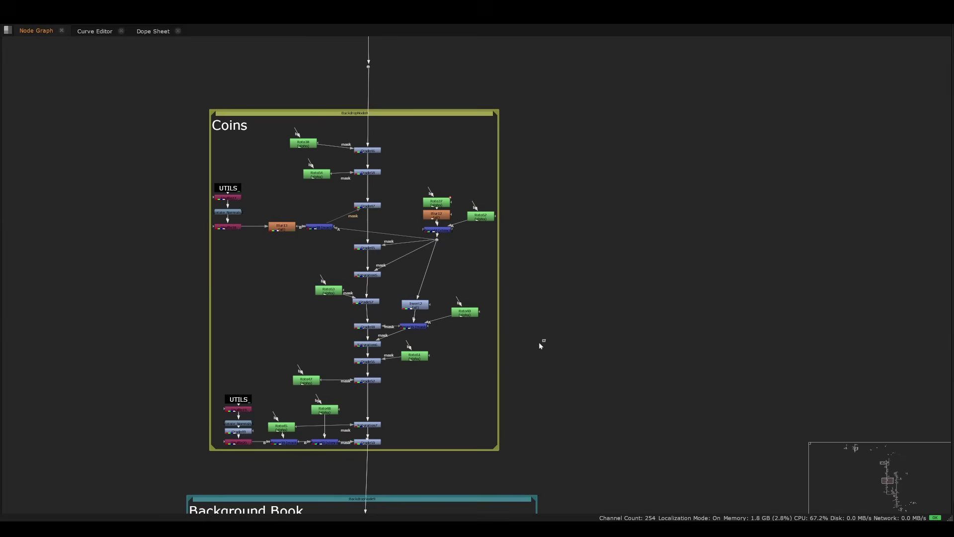
Move the Roto53 mask node farther away from Grade57 and level with it in the Coins backdrop.
middle_click_drag(406, 341, 453, 329)
scroll(358, 266, "up", 3)
left_click(451, 298)
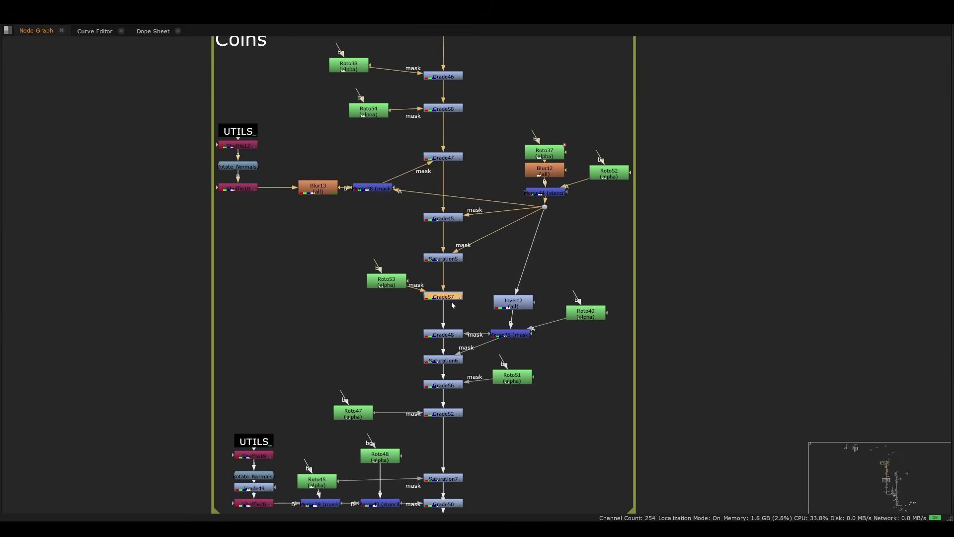
left_click_drag(400, 285, 366, 302)
middle_click_drag(398, 332, 307, 304)
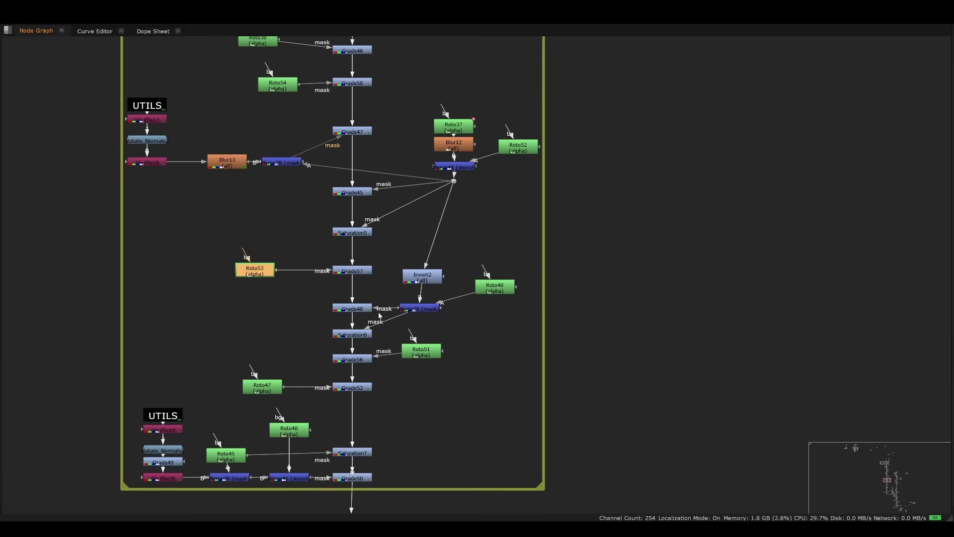
scroll(430, 293, "down", 2)
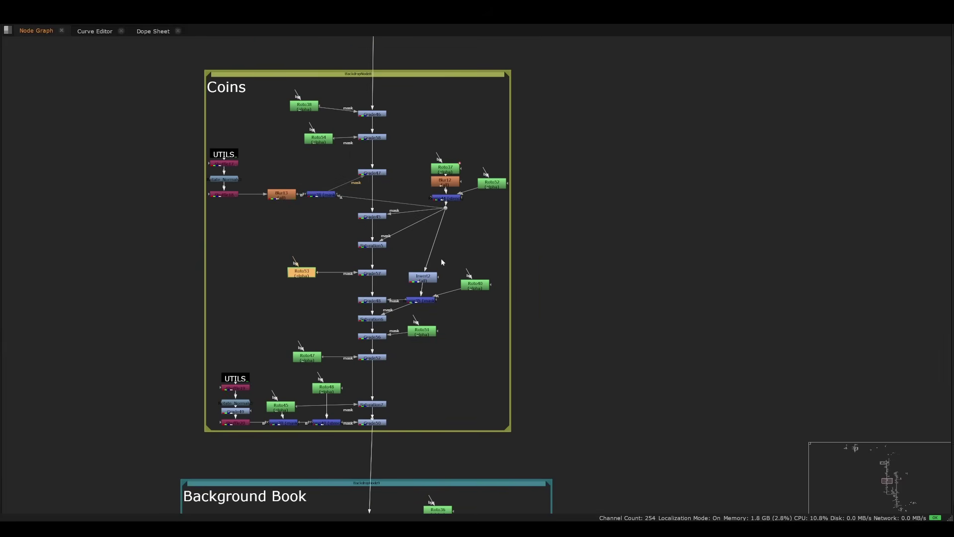
middle_click_drag(259, 246, 332, 282)
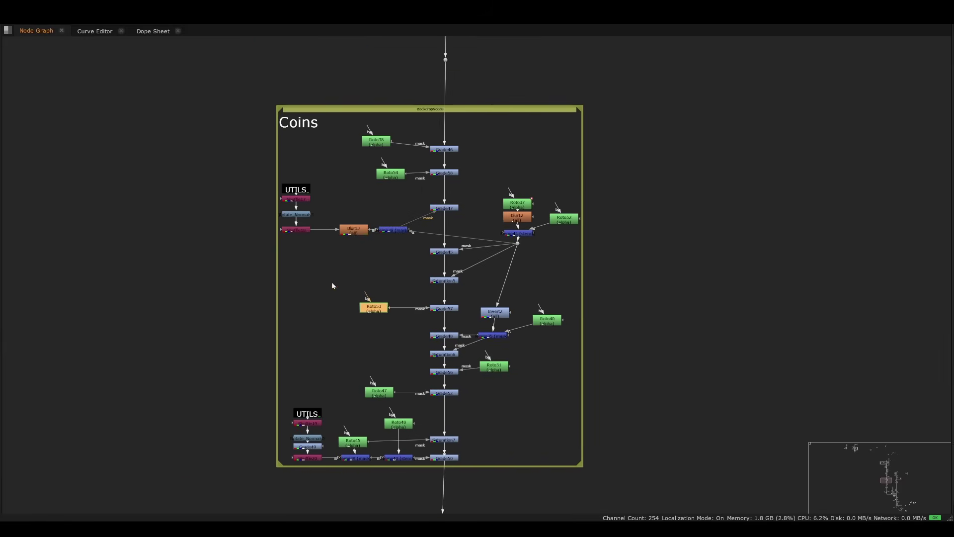
middle_click_drag(479, 311, 341, 304)
Look over the rest of the node graph, from the Coins backdrop down to the Read and Write nodes.
key("space")
scroll(362, 415, "down", 2)
scroll(362, 415, "down", 4)
key("space")
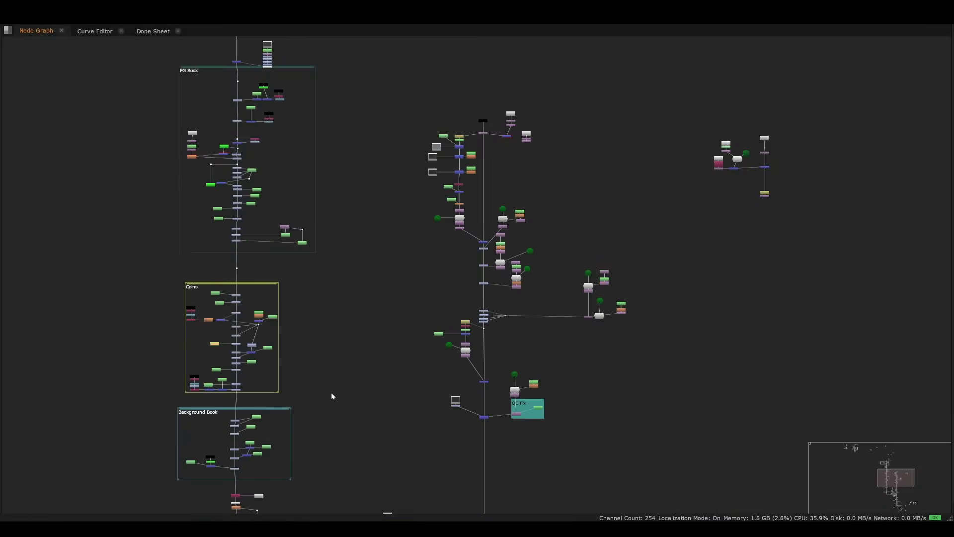
scroll(332, 395, "down", 8)
middle_click_drag(446, 391, 410, 244)
scroll(411, 245, "up", 12)
middle_click_drag(516, 338, 529, 434)
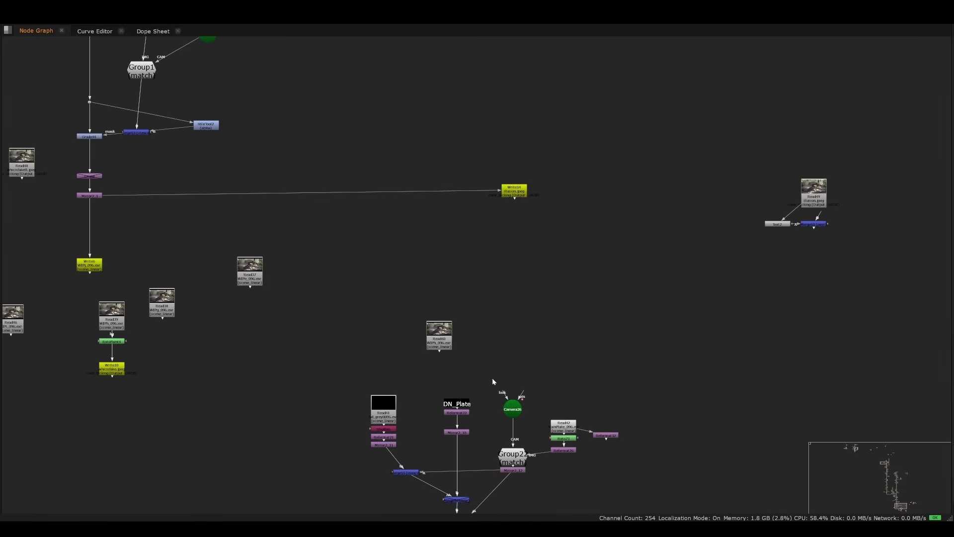
middle_click_drag(492, 382, 381, 251)
key("space")
middle_click_drag(415, 445, 318, 322)
middle_click_drag(411, 408, 345, 306)
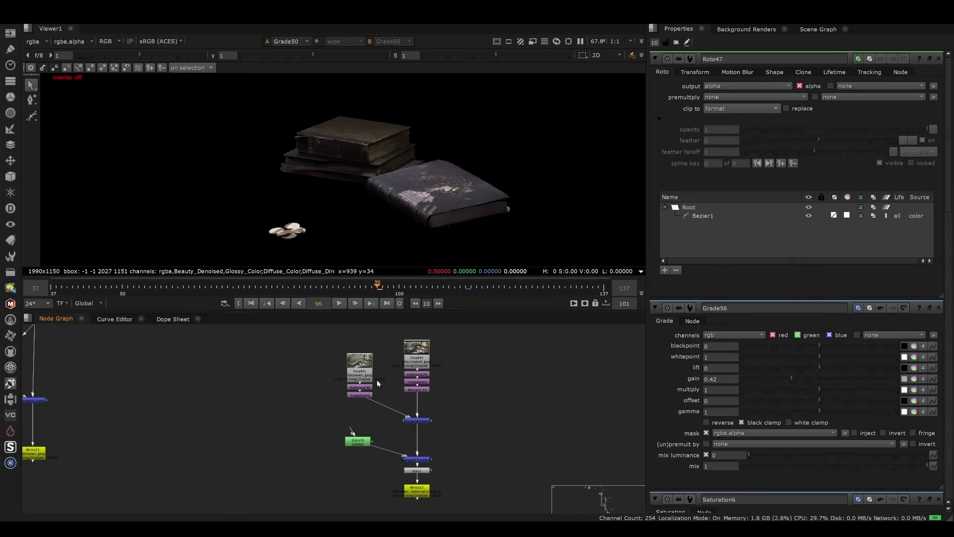
middle_click_drag(459, 366, 449, 407)
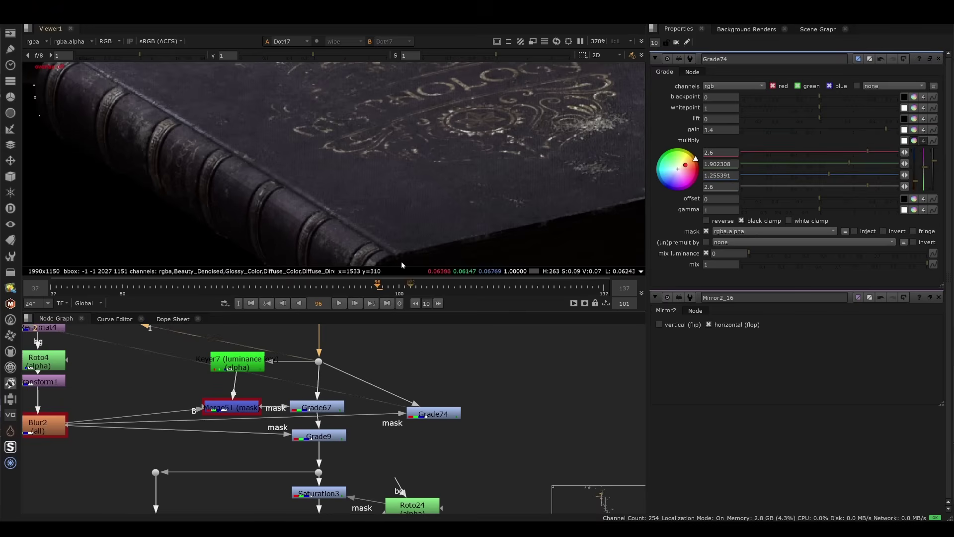
Examine the spine and cover of the dark book at Dot47, ahead of the masked light grades.
middle_click_drag(342, 385, 348, 379)
scroll(343, 381, "down", 3)
middle_click_drag(392, 186, 388, 189)
middle_click_drag(332, 141, 348, 206)
middle_click_drag(472, 199, 524, 159)
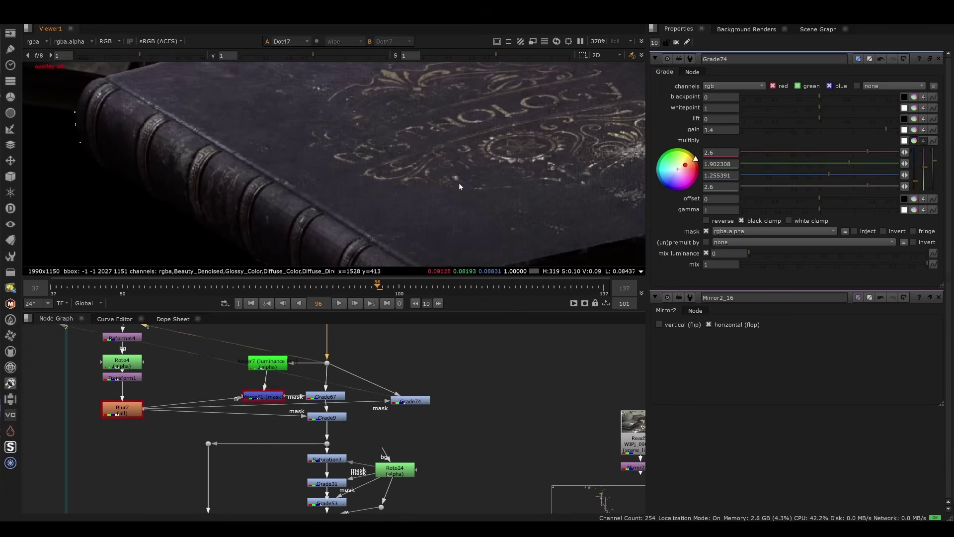
middle_click_drag(458, 183, 253, 132)
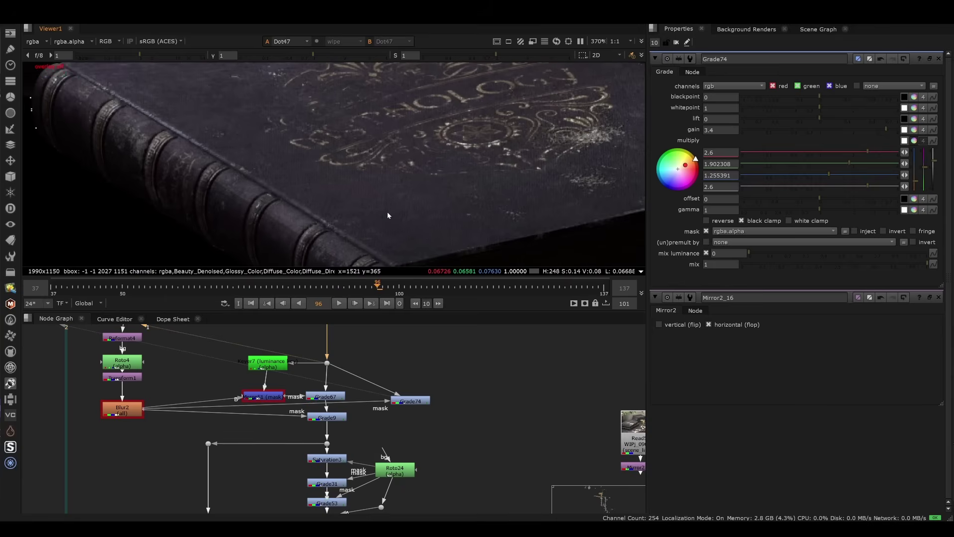
Show the result of Grade9 on the book and locate the Blur2 mask branch feeding it.
scroll(379, 409, "up", 2)
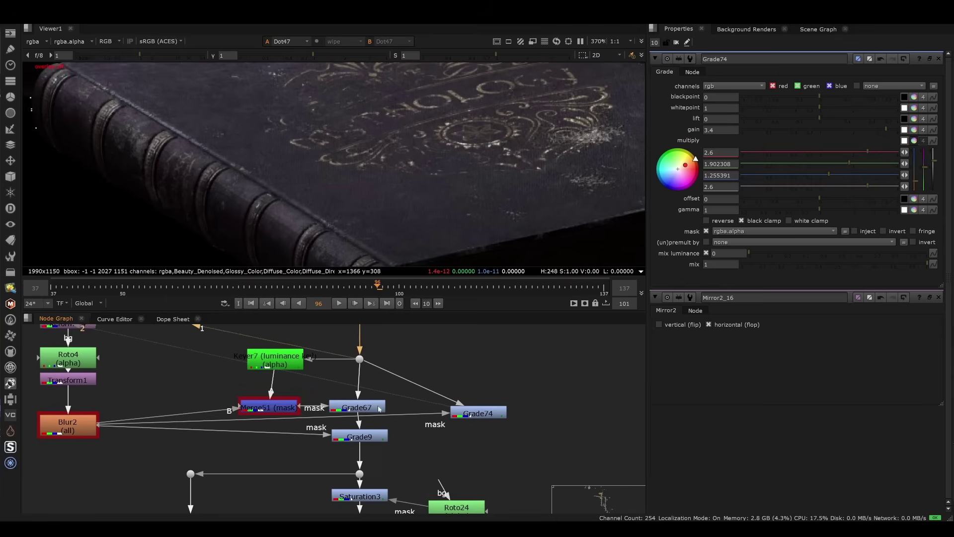
left_click(363, 440)
key("1")
left_click(397, 455)
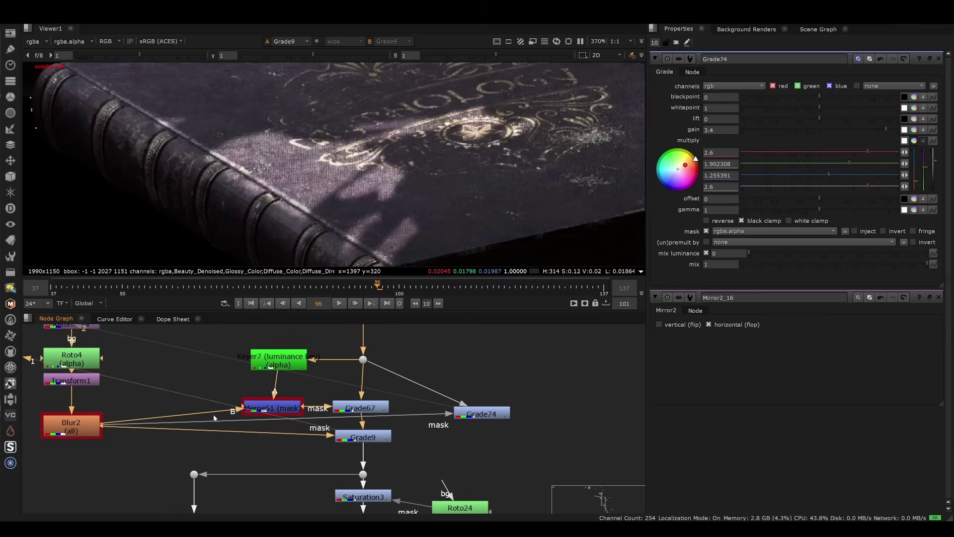
middle_click_drag(213, 417, 272, 427)
left_click(425, 447)
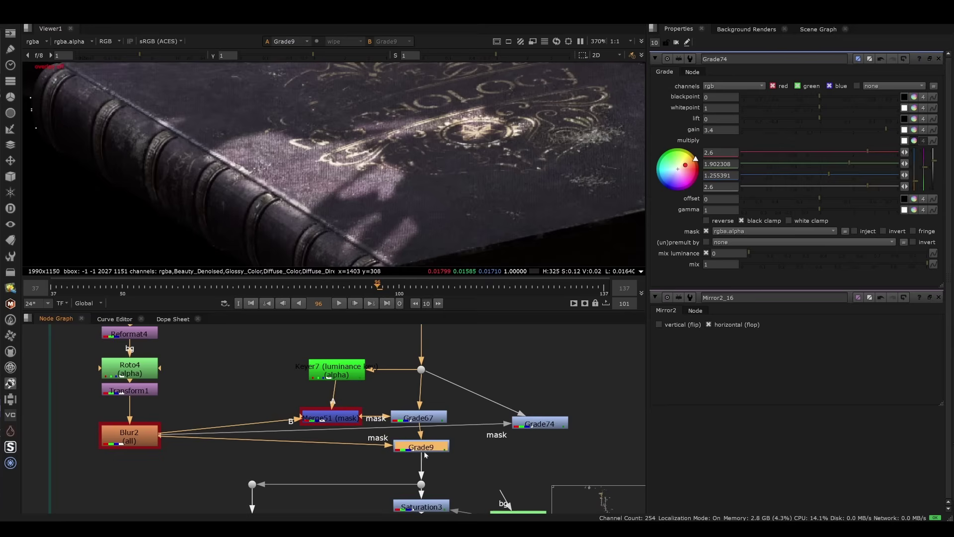
Select Grade67 with its Merge51 mask and examine the sunlit patch on the book's cover and spine.
middle_click_drag(374, 436, 280, 447)
scroll(280, 447, "up", 1)
left_click(336, 423)
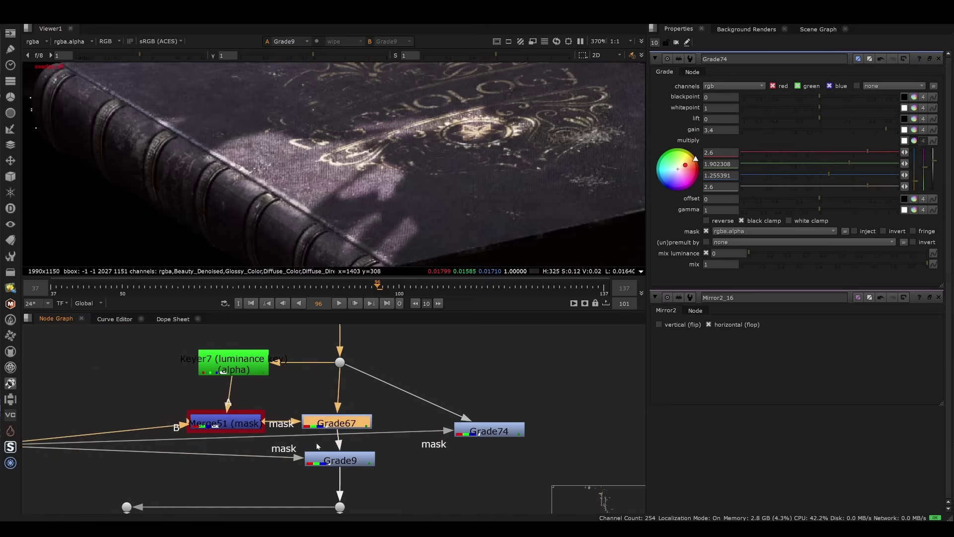
scroll(377, 370, "down", 2)
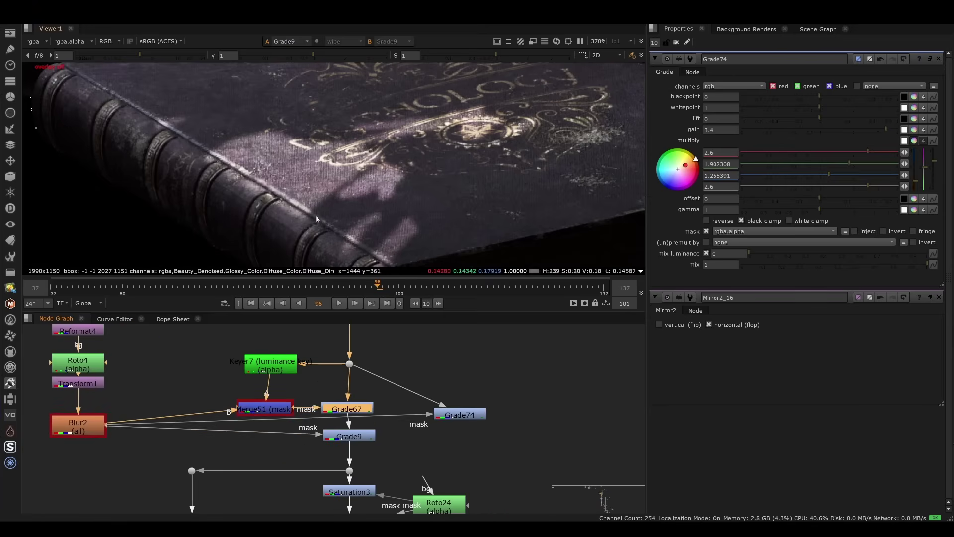
middle_click_drag(343, 193, 332, 198)
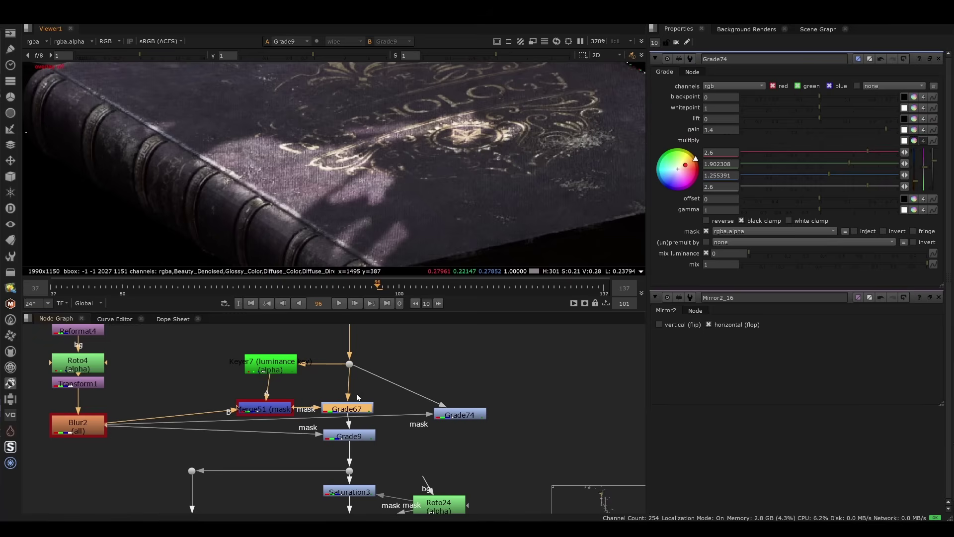
Examine how Blur2 and Keyer7 feed the book's light grades, and select Grade74 on the side branch.
middle_click_drag(356, 384, 333, 400)
left_click(380, 369)
scroll(401, 370, "down", 2)
scroll(402, 371, "up", 2)
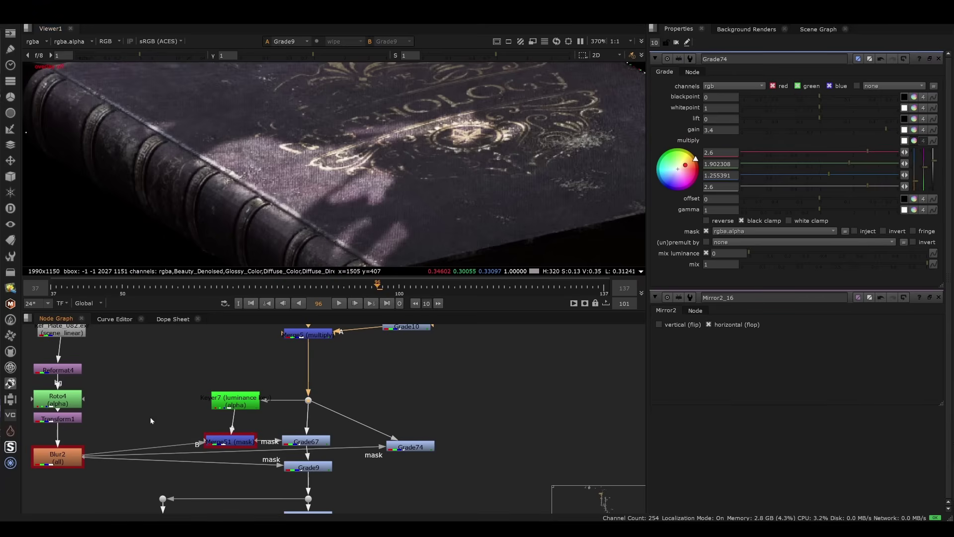
middle_click_drag(151, 417, 188, 404)
left_click(456, 438)
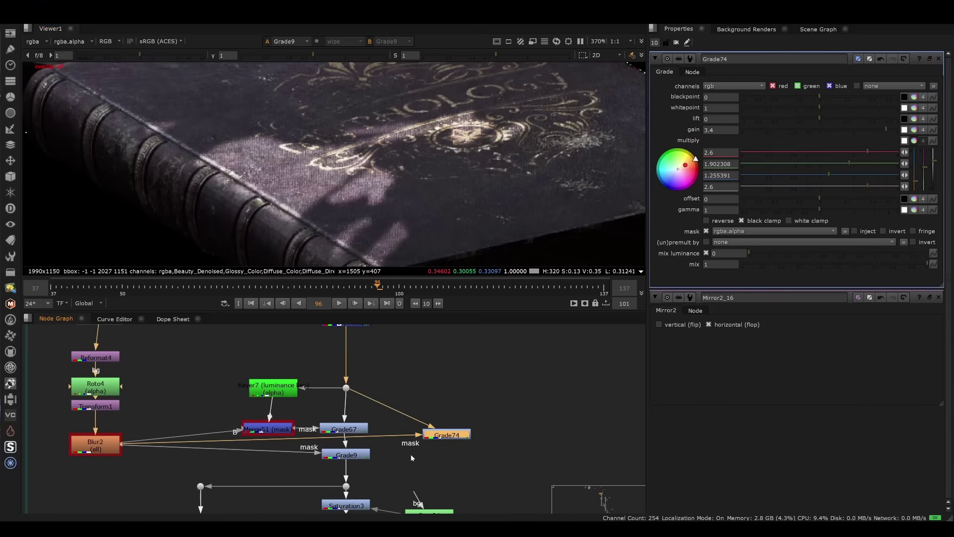
Show Grade74 and set its gain to 4 with near-neutral multiply values of 1.06, 1.08, 1.1 and 1.04.
key("1")
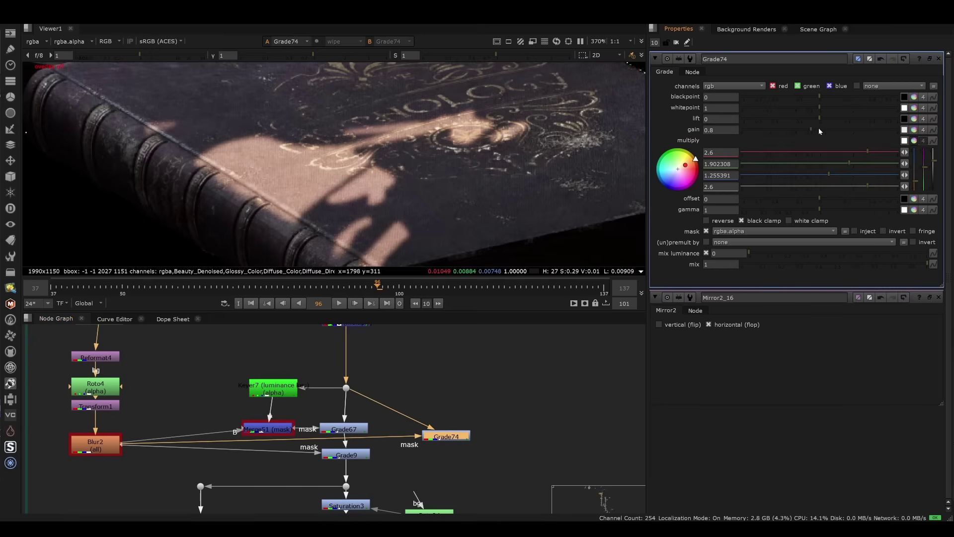
left_click(819, 129)
left_click(822, 152)
left_click(822, 163)
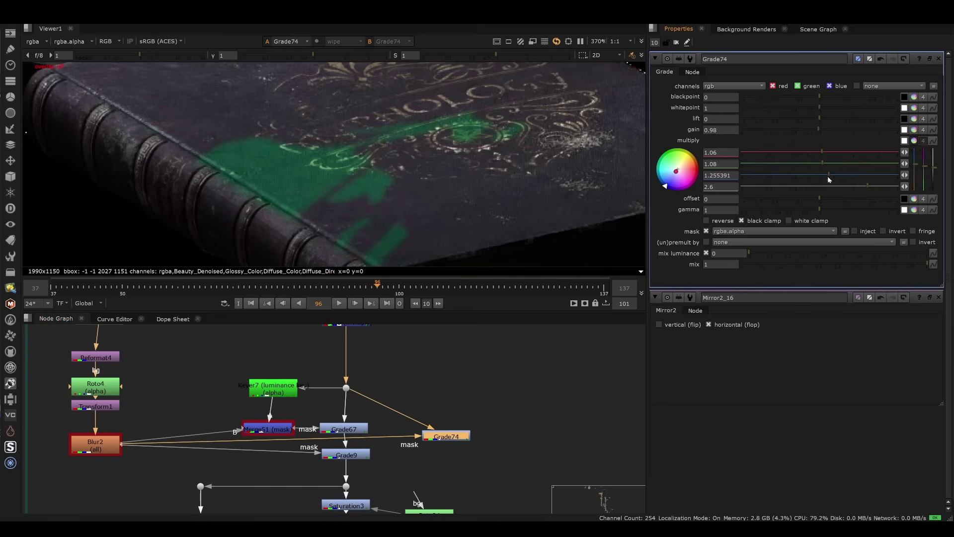
left_click(824, 175)
left_click(821, 186)
left_click(899, 130)
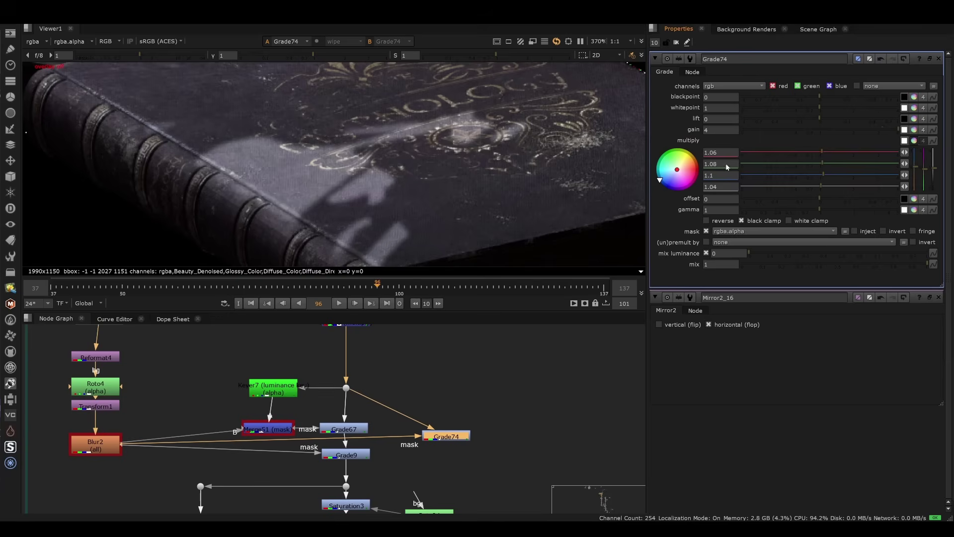
Tint Grade74's multiply warm orange at 1.1, 0.811592 and 0.535136, and set its gain to 7.
left_click_drag(680, 171, 685, 165)
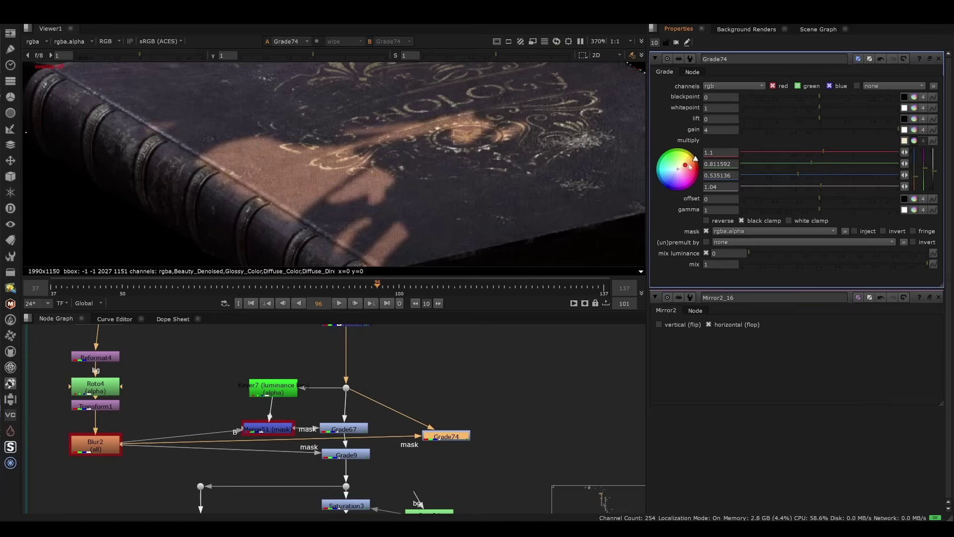
double_click(720, 129)
type("7")
key("Return")
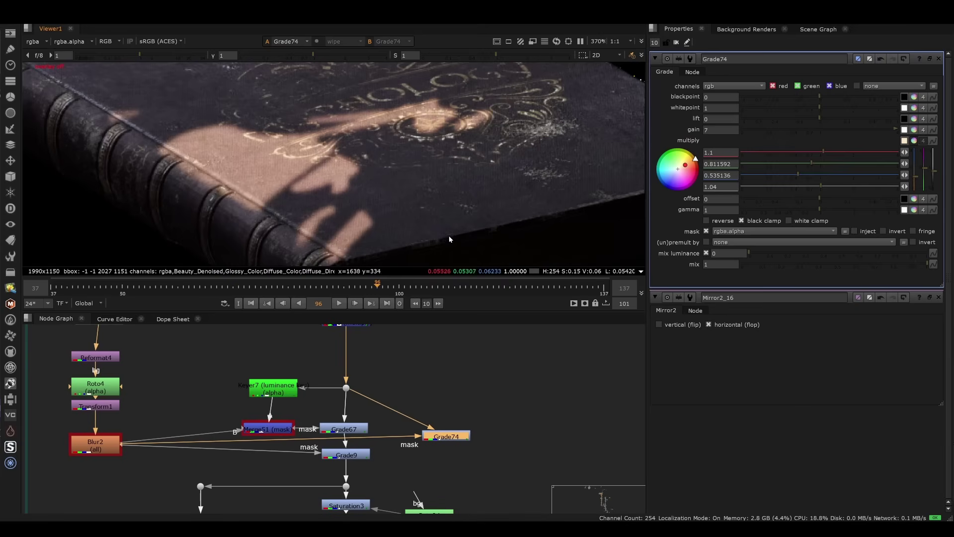
Disable Grade74 and show the ungraded book at the dot above the light grades.
key("d")
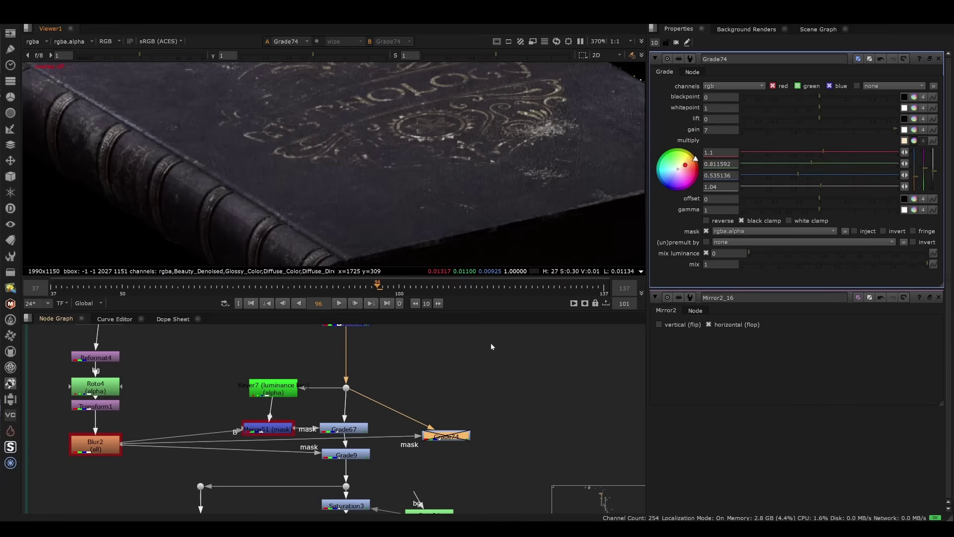
left_click(336, 360)
scroll(377, 423, "up", 2)
key("1")
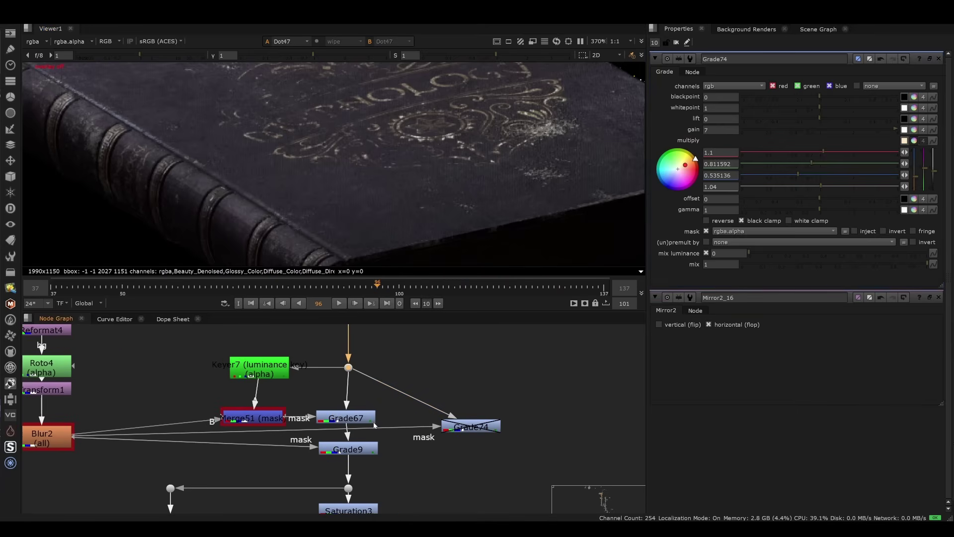
Inspect the alpha of the Keyer7 luminance key and of the combined Merge51 mask over the book.
middle_click_drag(305, 390, 393, 414)
left_click(351, 395)
key("1")
key("a")
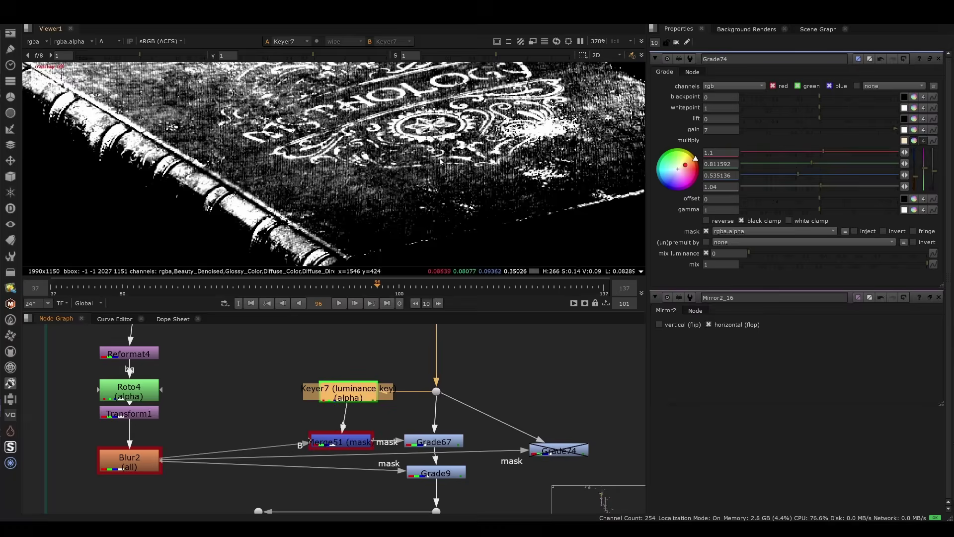
middle_click_drag(272, 178, 299, 172)
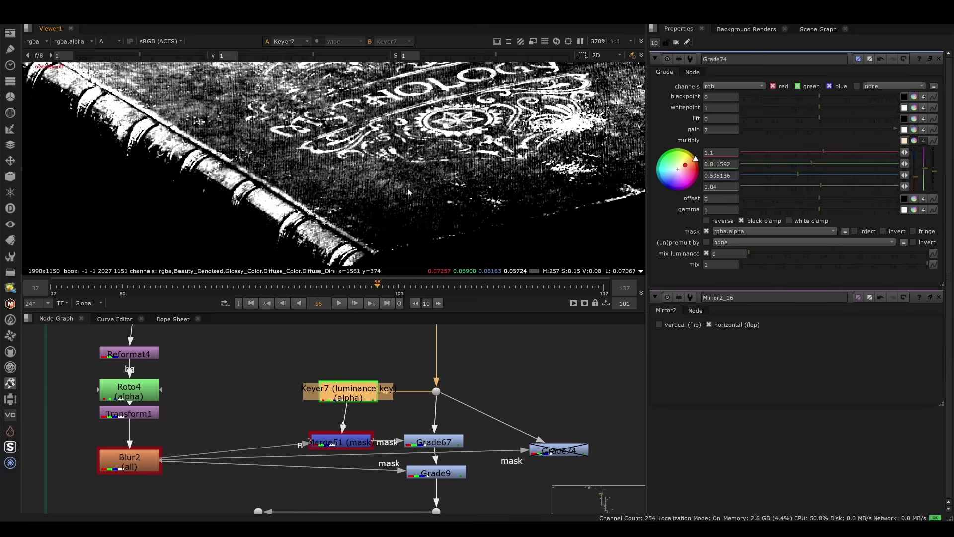
left_click(360, 443)
key("1")
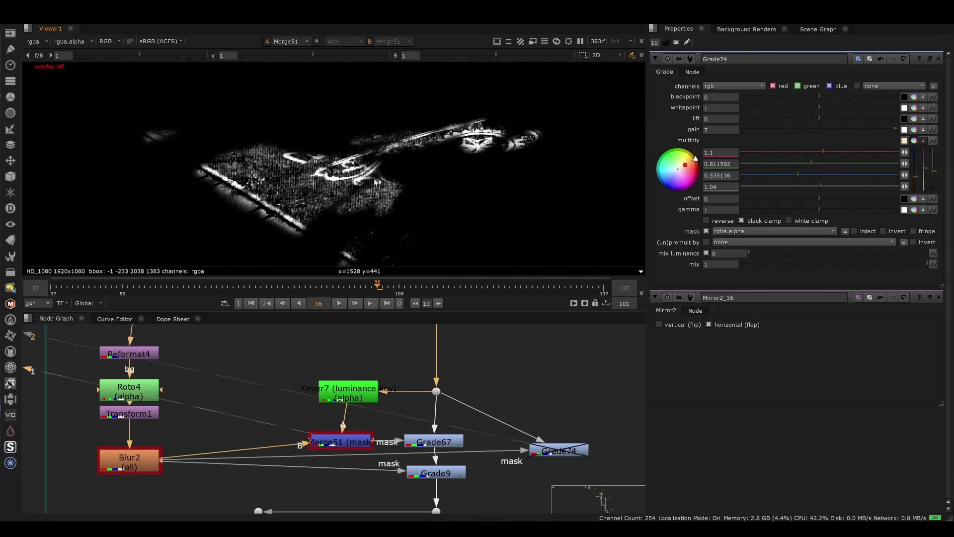
key("a")
Show Grade67 on the book and open its properties.
left_click_drag(459, 438, 463, 439)
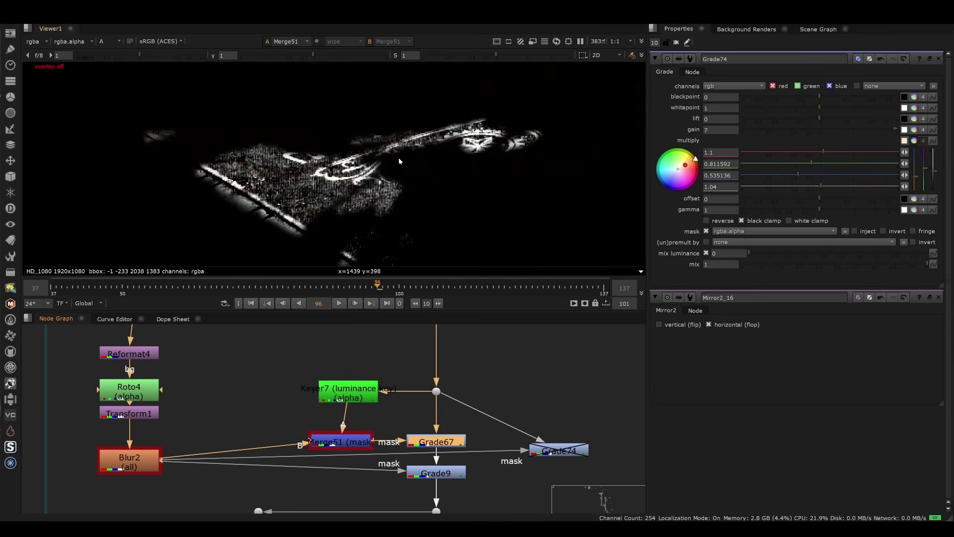
key("1")
middle_click_drag(380, 256, 424, 229)
double_click(454, 444)
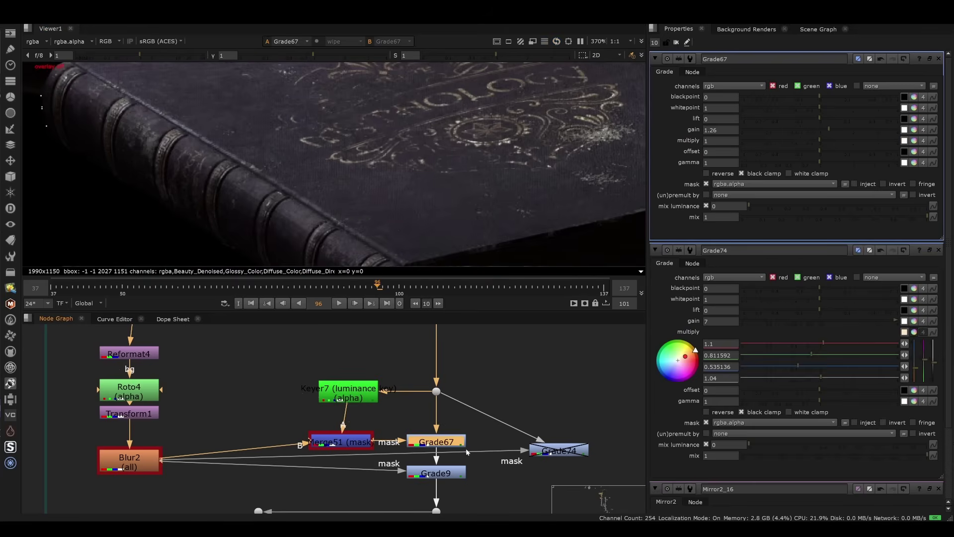
Show Grade9 and toggle Grade67 and Grade9 off and on to compare the sunlit patch on the book's cover.
left_click_drag(449, 474, 449, 478)
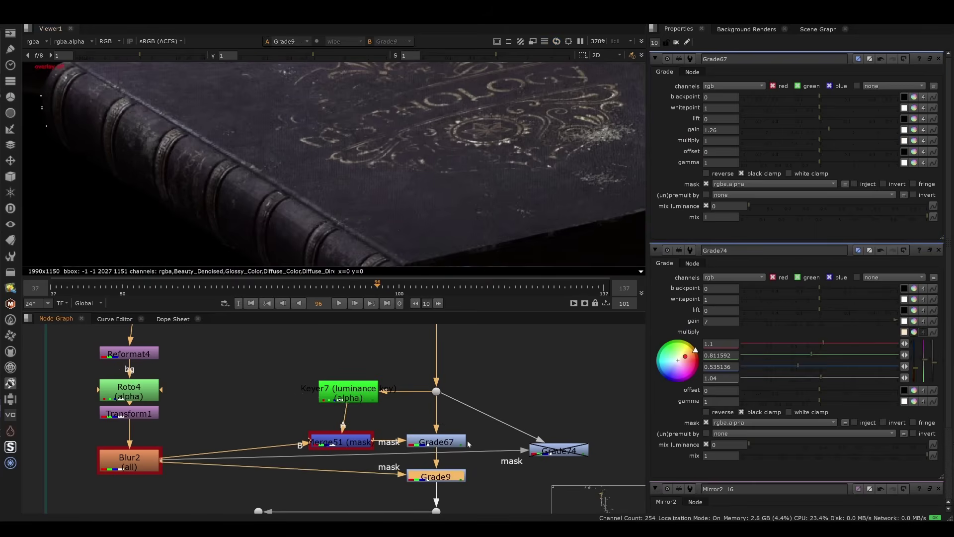
key("1")
middle_click_drag(528, 391, 519, 344)
left_click_drag(519, 344, 367, 416)
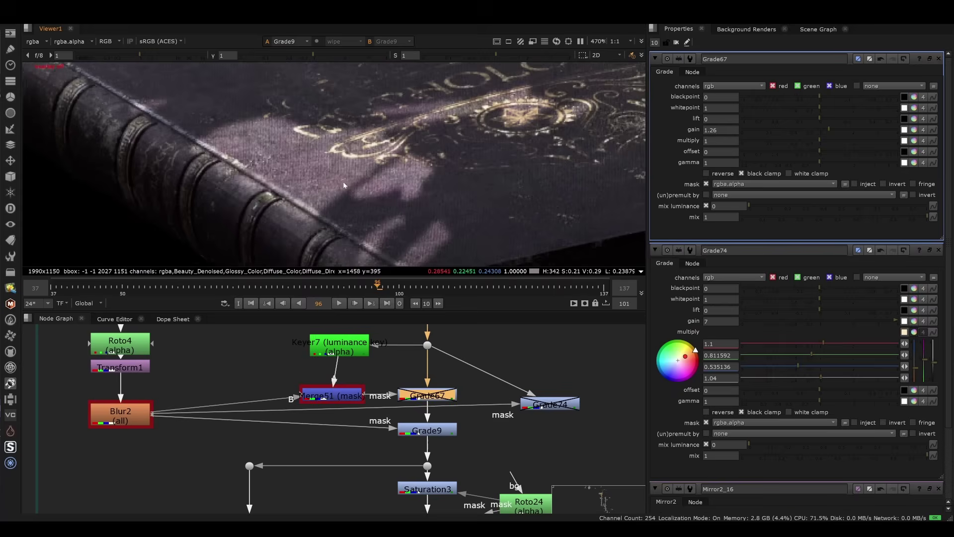
scroll(388, 178, "up", 3)
scroll(388, 178, "down", 3)
left_click_drag(510, 361, 391, 440)
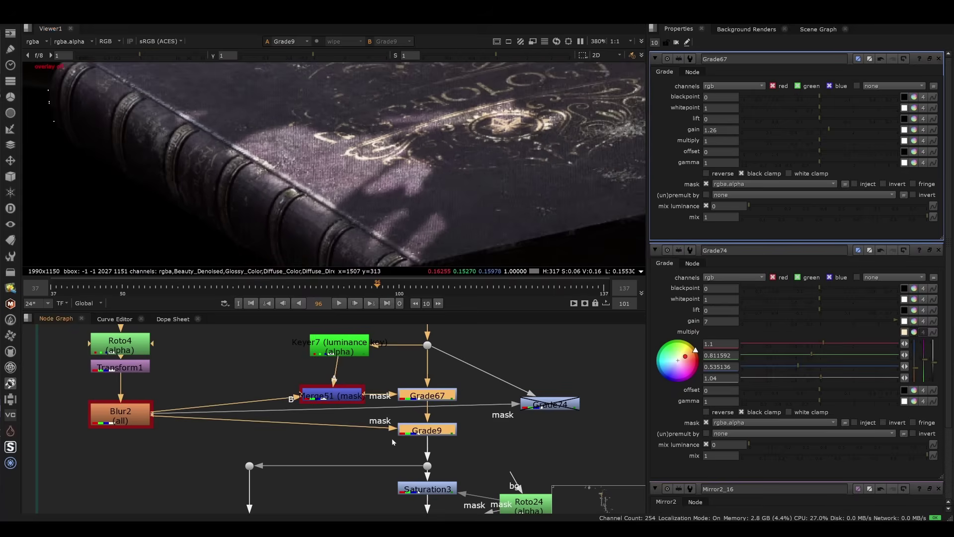
key("d")
key("d")
Re-enable and show Grade74, and soften its warm multiply tint to 1.1, 0.909836 and 0.681941.
left_click(535, 406)
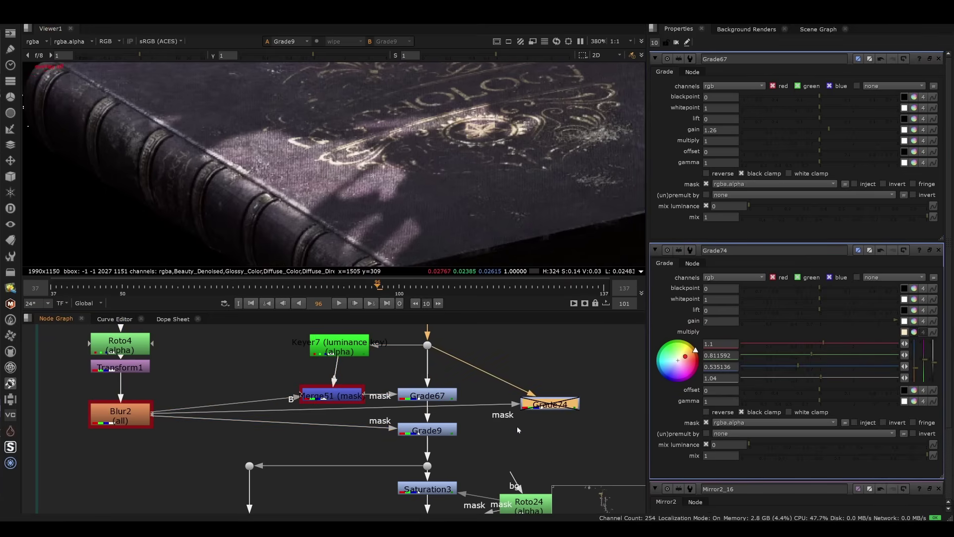
key("d")
key("1")
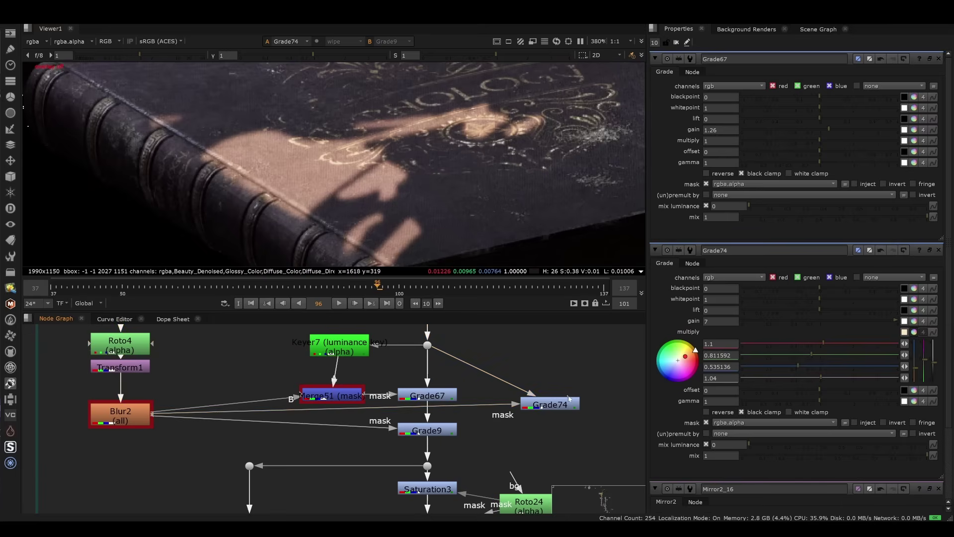
double_click(569, 404)
left_click_drag(685, 165, 683, 166)
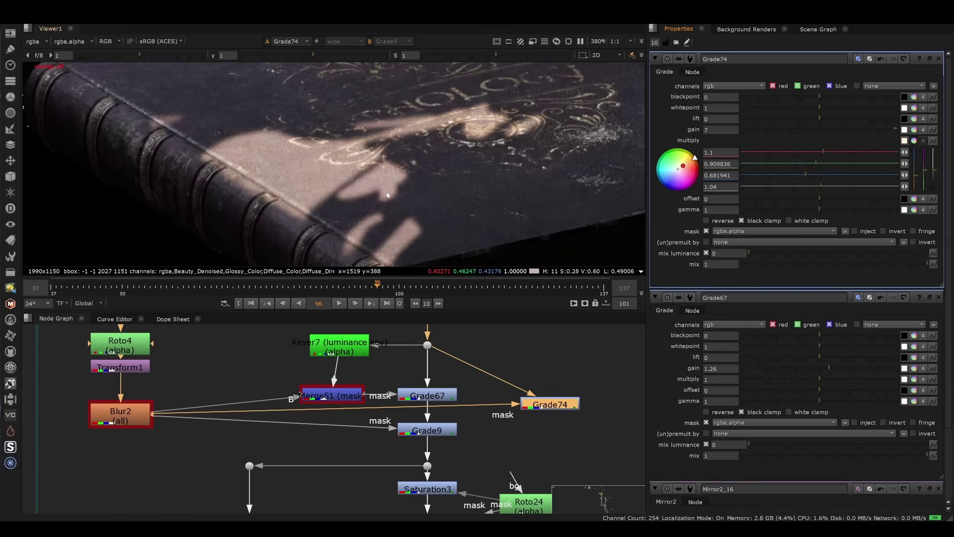
Show Grade9 again to compare its textured light patch with Grade74's flat one.
middle_click_drag(494, 426, 437, 410)
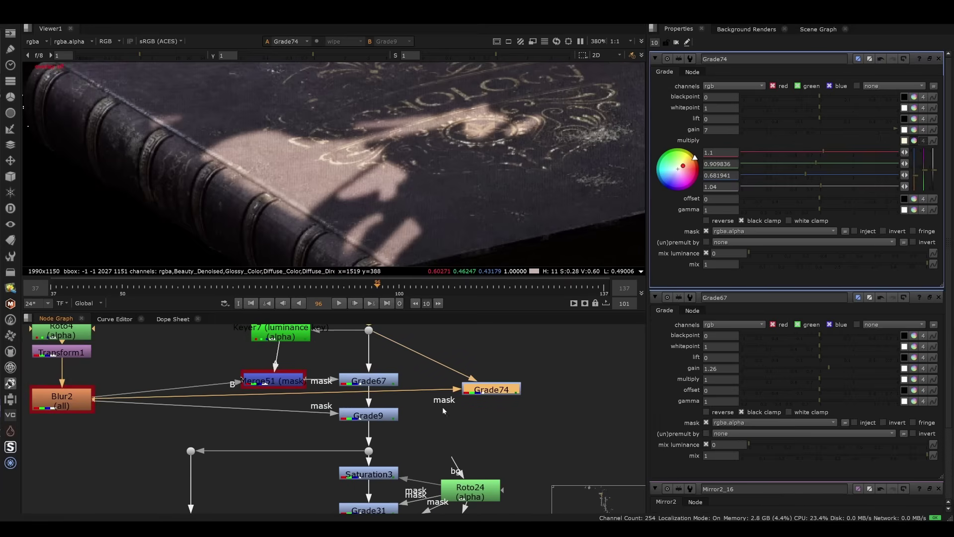
left_click(388, 417)
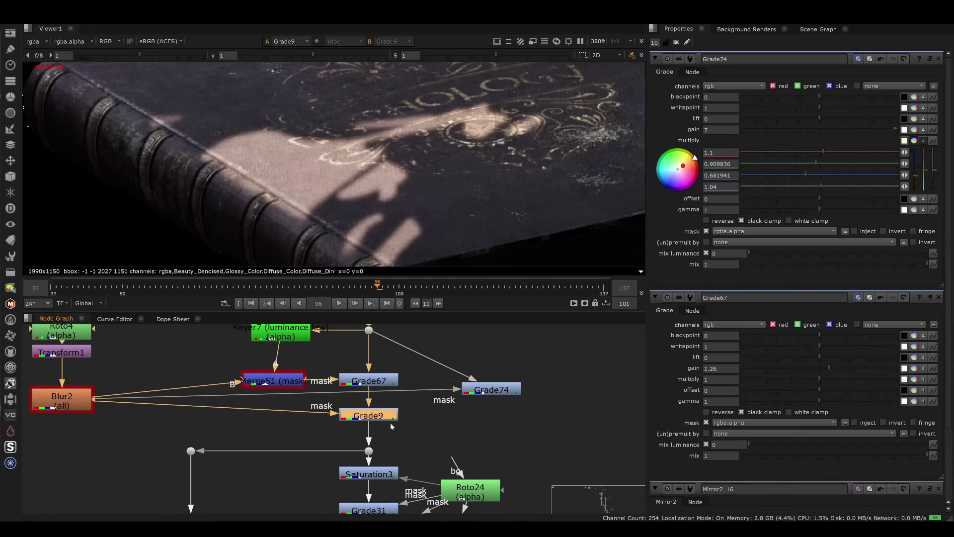
key("1")
middle_click_drag(431, 384, 385, 390)
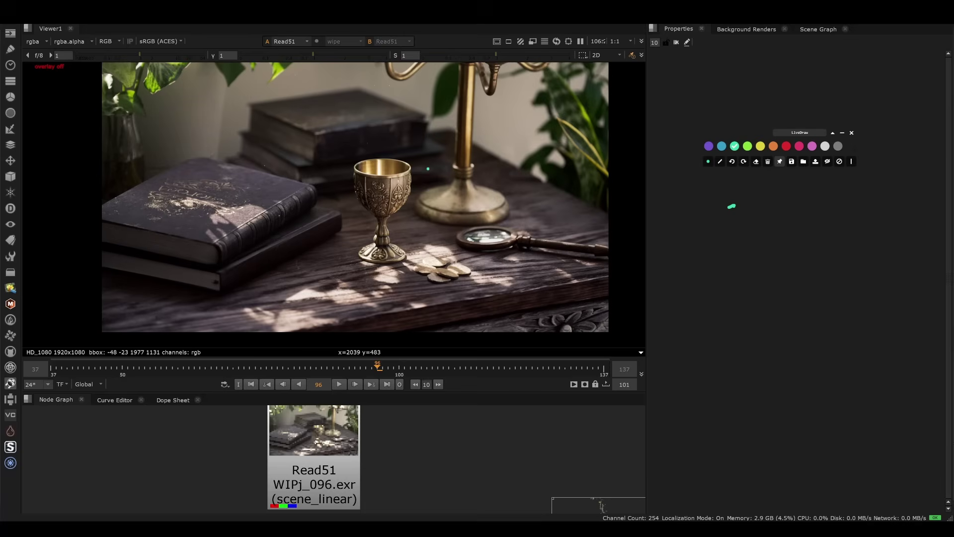
Circle the top book's cover and the lower book's far end on the Read51 image, and clear the marks.
left_click_drag(296, 167, 260, 148)
left_click_drag(349, 203, 359, 206)
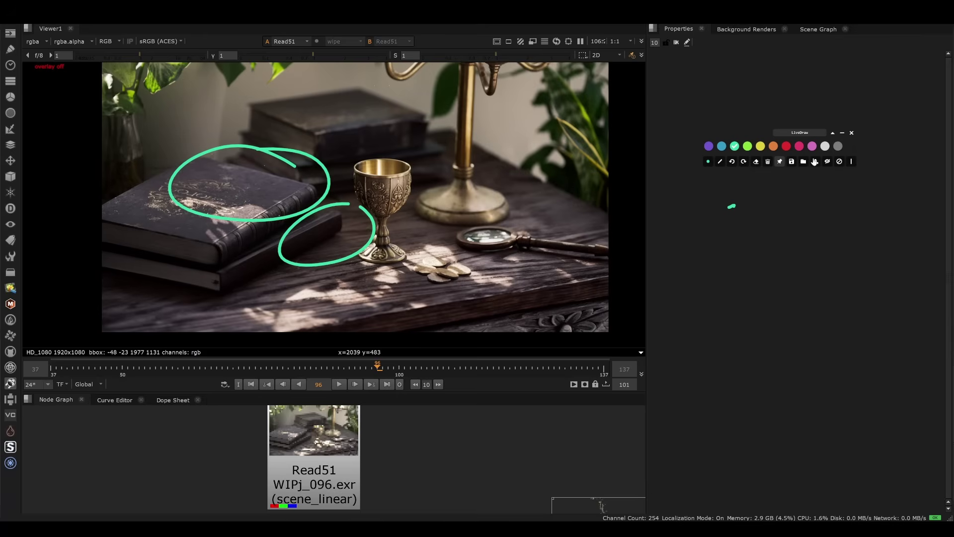
left_click(768, 162)
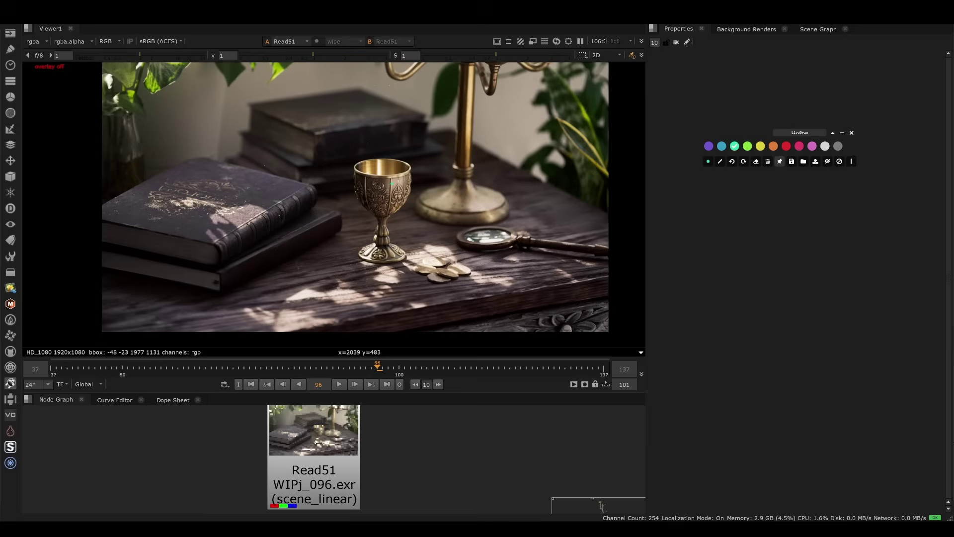
Circle the stacked books' far ends and front corner, the background books and the candlestick stem, and clear the marks.
left_click_drag(294, 209, 281, 203)
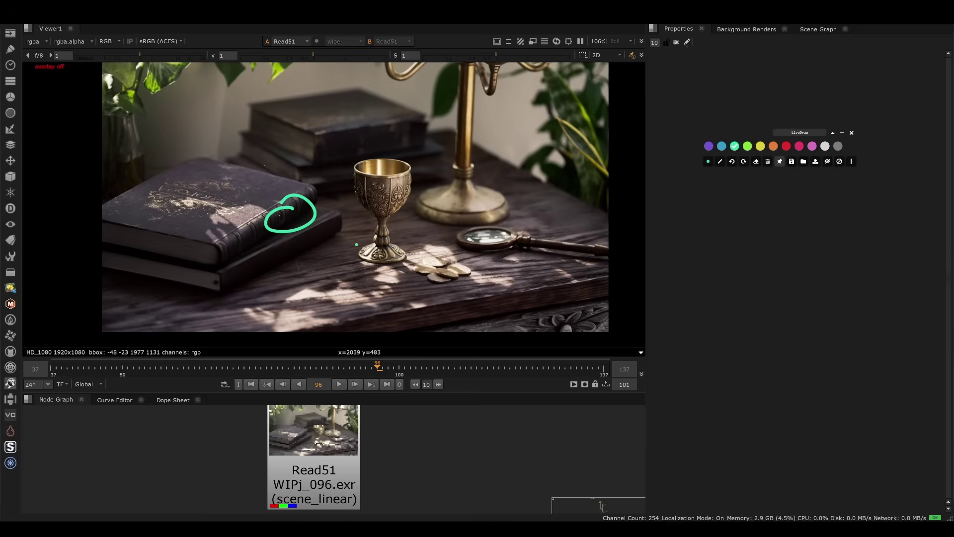
mouse_move(323, 234)
left_mouse_down()
mouse_move(298, 256)
mouse_move(342, 234)
left_mouse_up()
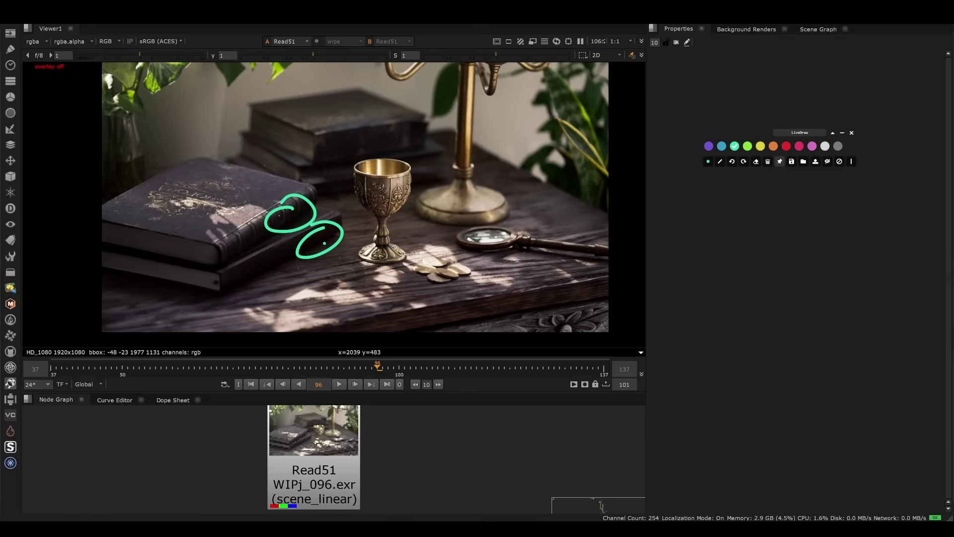
mouse_move(218, 225)
left_mouse_down()
mouse_move(233, 283)
mouse_move(194, 219)
left_mouse_up()
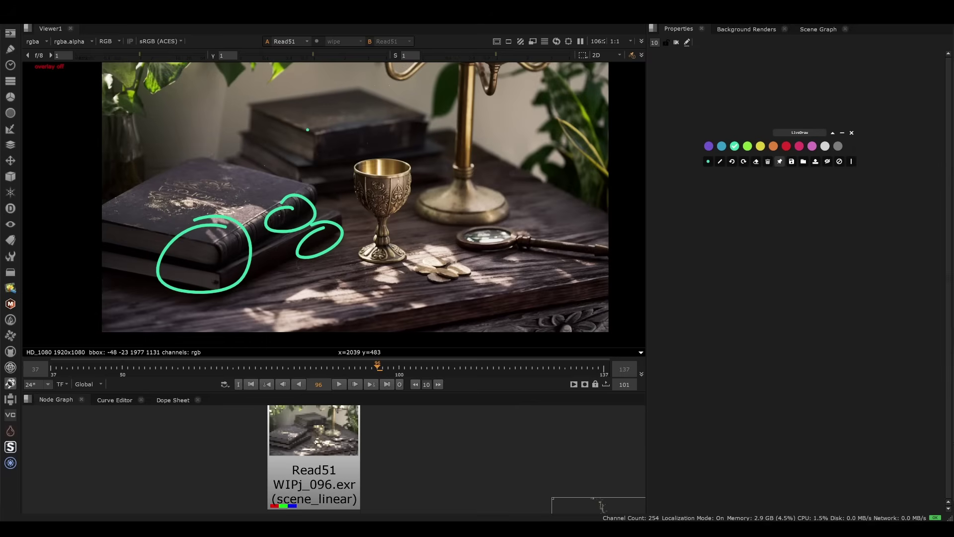
mouse_move(378, 86)
left_mouse_down()
mouse_move(411, 75)
mouse_move(340, 74)
left_mouse_up()
left_click_drag(475, 127, 463, 126)
left_click_drag(381, 119, 449, 140)
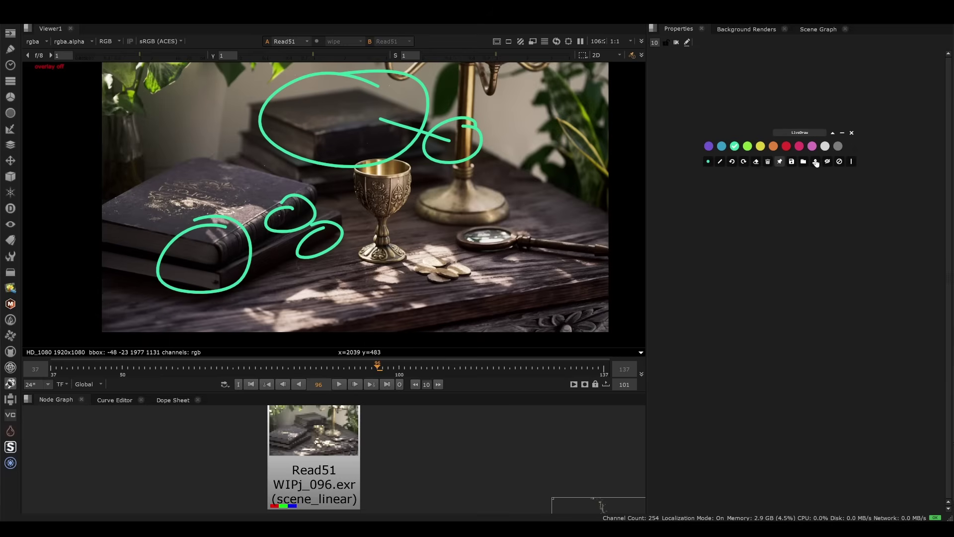
left_click(841, 163)
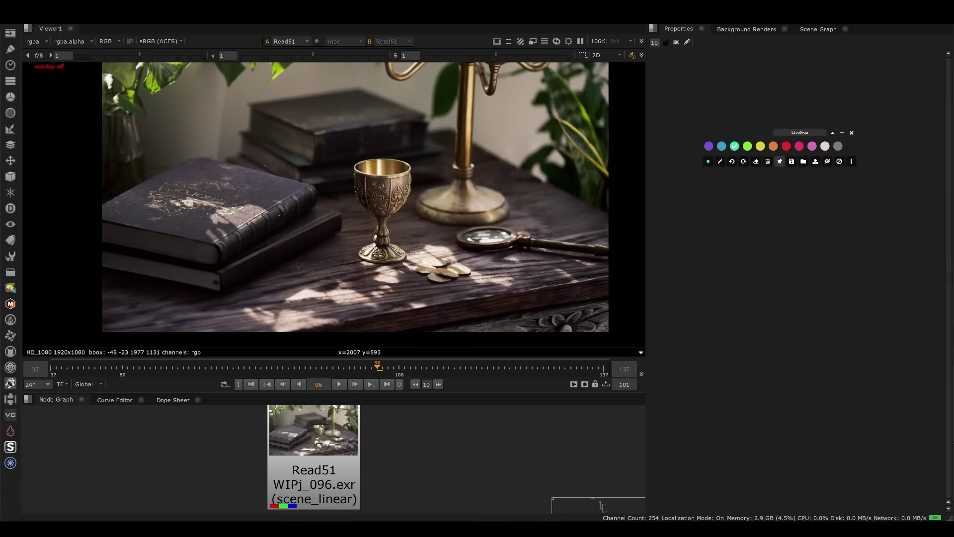
Circle the sunlit patches on the book and table, link them with an arrow, clear the marks and close LiveDraw.
mouse_move(243, 198)
left_mouse_down()
mouse_move(192, 206)
mouse_move(256, 194)
left_mouse_up()
mouse_move(325, 280)
left_mouse_down()
mouse_move(281, 279)
mouse_move(352, 292)
left_mouse_up()
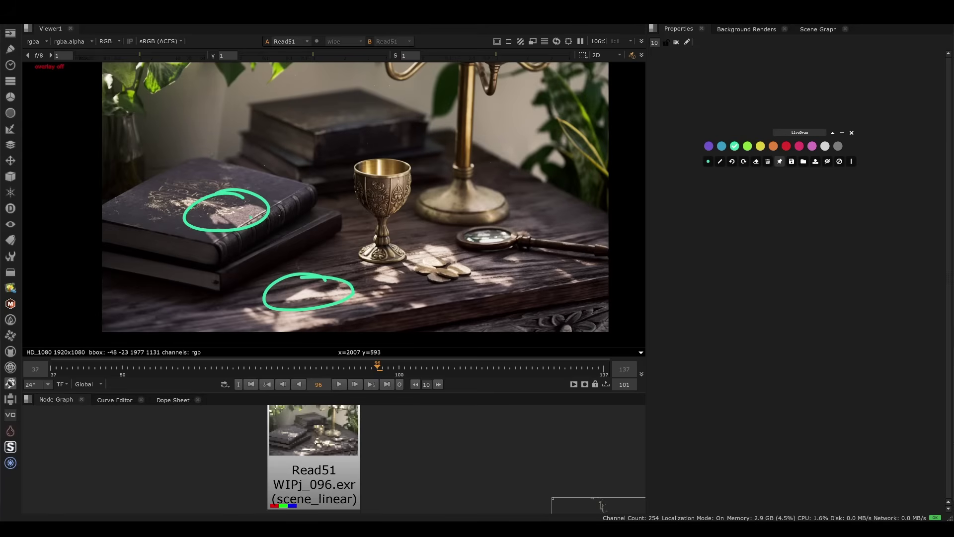
mouse_move(244, 213)
left_mouse_down()
mouse_move(301, 287)
mouse_move(310, 285)
left_mouse_up()
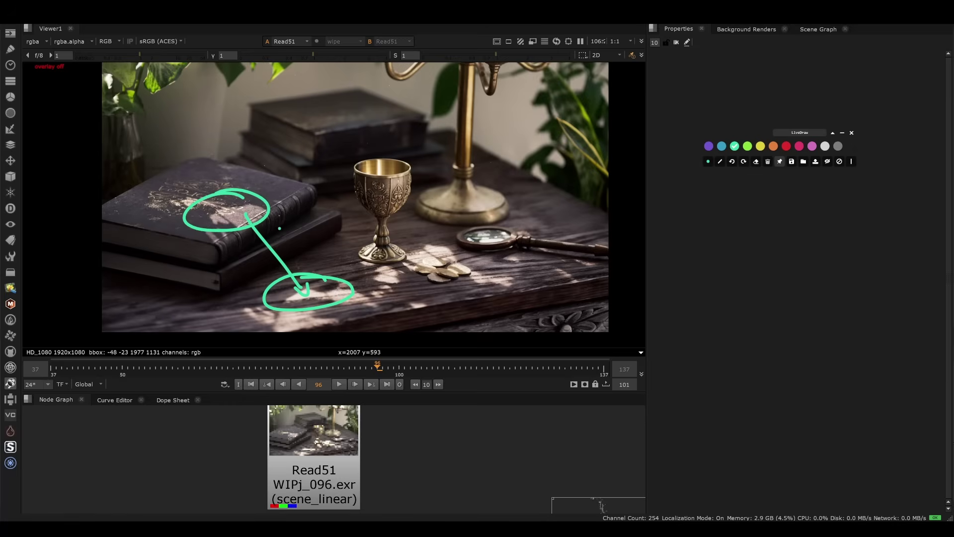
left_click(839, 162)
left_click(769, 162)
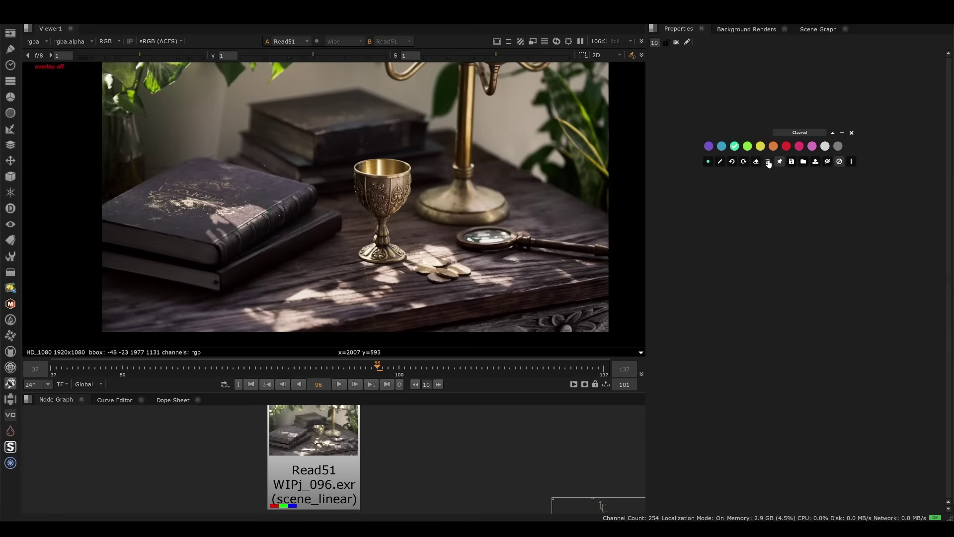
left_click(852, 133)
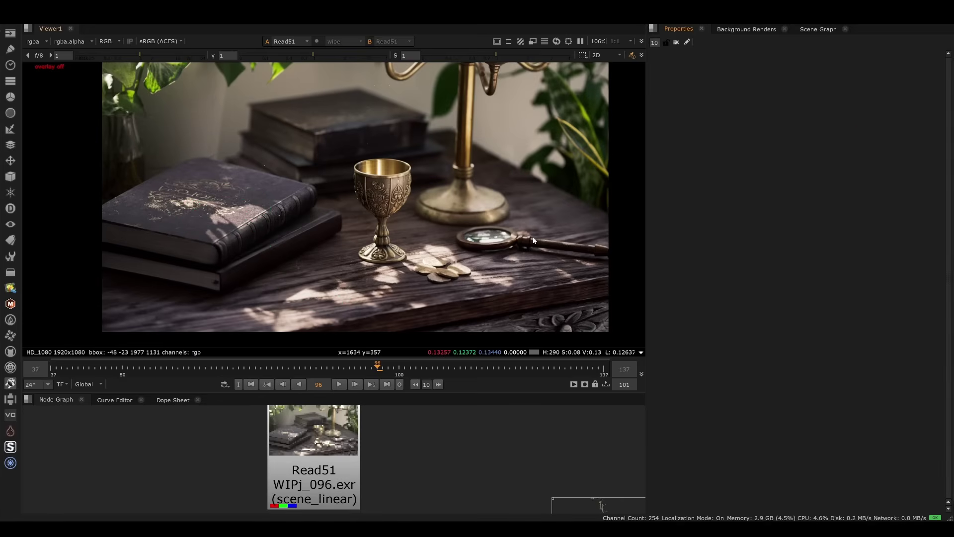
Examine the spine and edge highlights of the stacked books in the Read51 image up close.
scroll(358, 175, "up", 6)
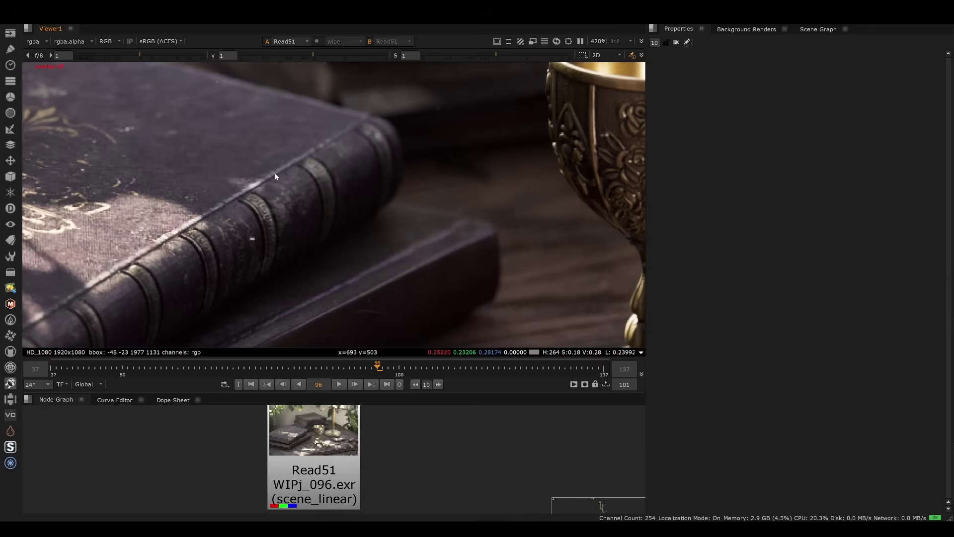
middle_click_drag(318, 194, 322, 182)
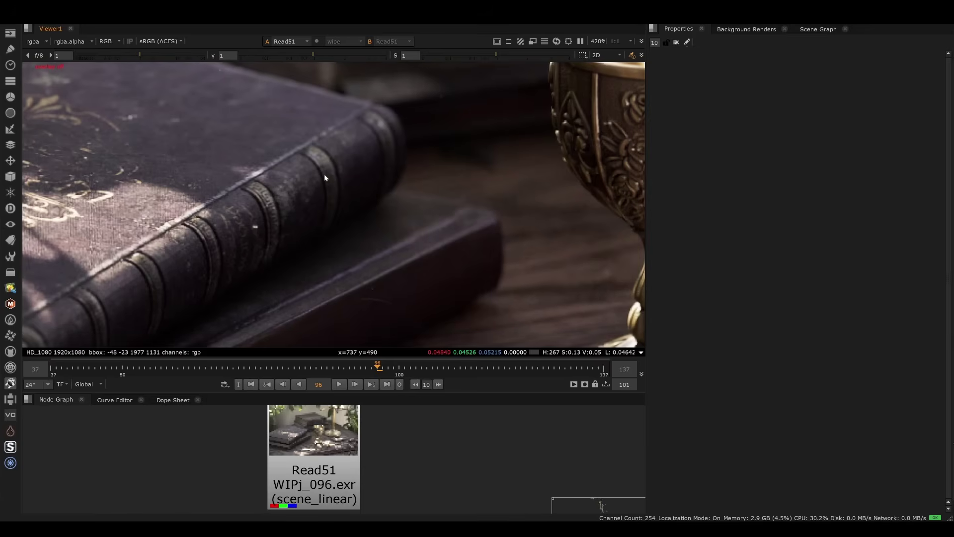
middle_click_drag(295, 156, 296, 175)
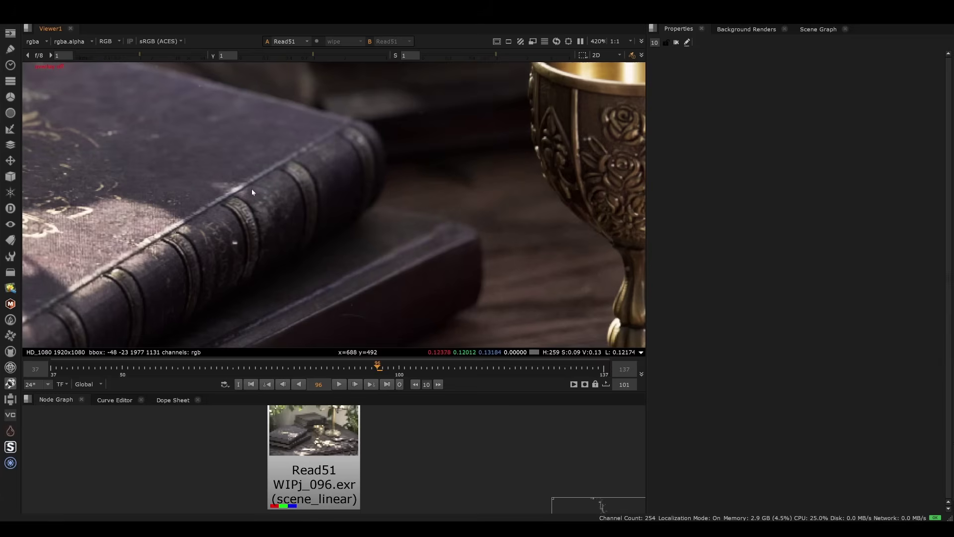
middle_click_drag(296, 167, 299, 168)
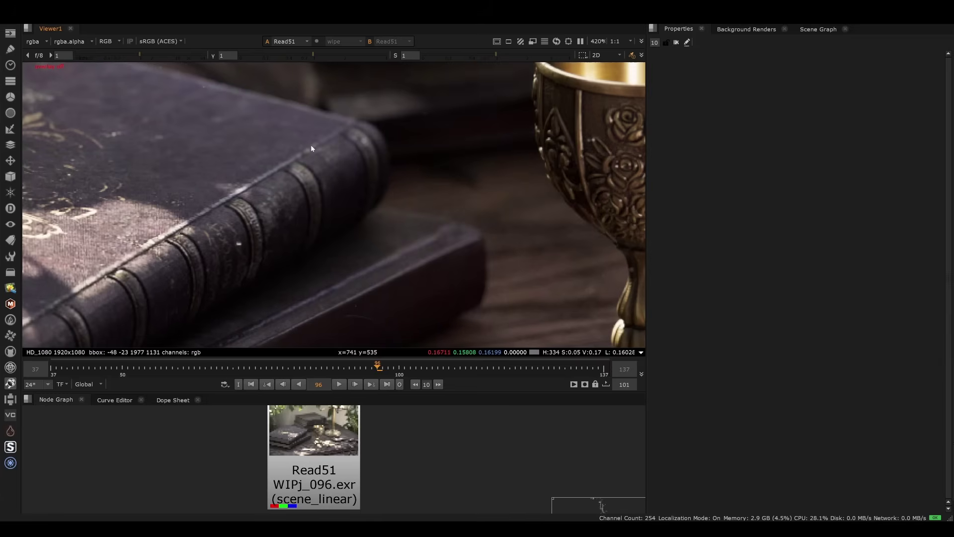
middle_click_drag(351, 259, 334, 240)
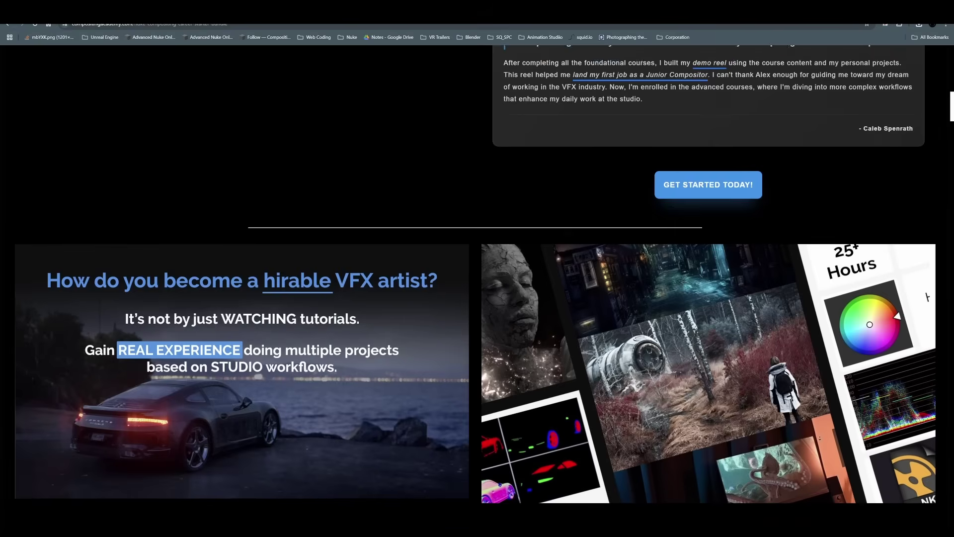
Switch to the browser and look through the compositing course page, from the bonus projects to the instructor section.
scroll(477, 284, "down", 5)
scroll(825, 419, "down", 1)
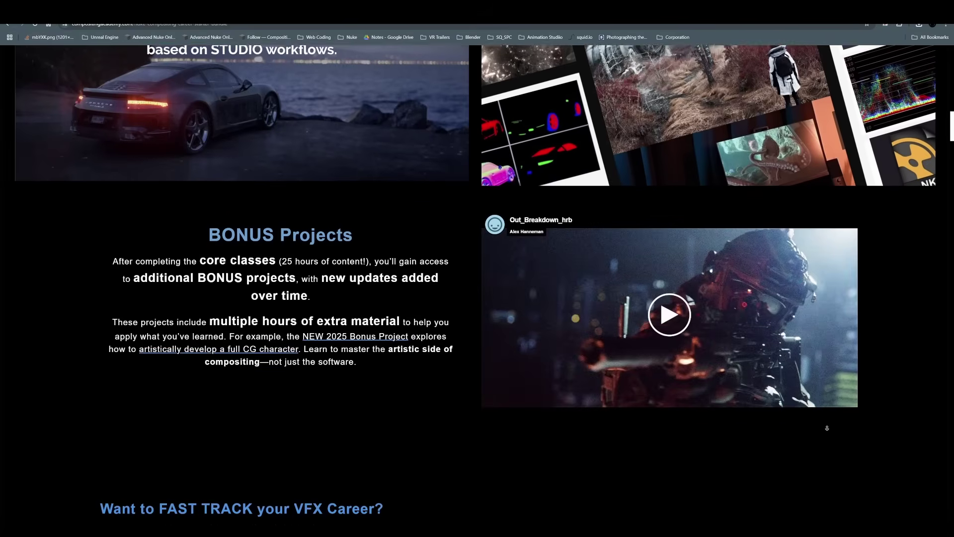
left_click(822, 410)
scroll(907, 291, "down", 6)
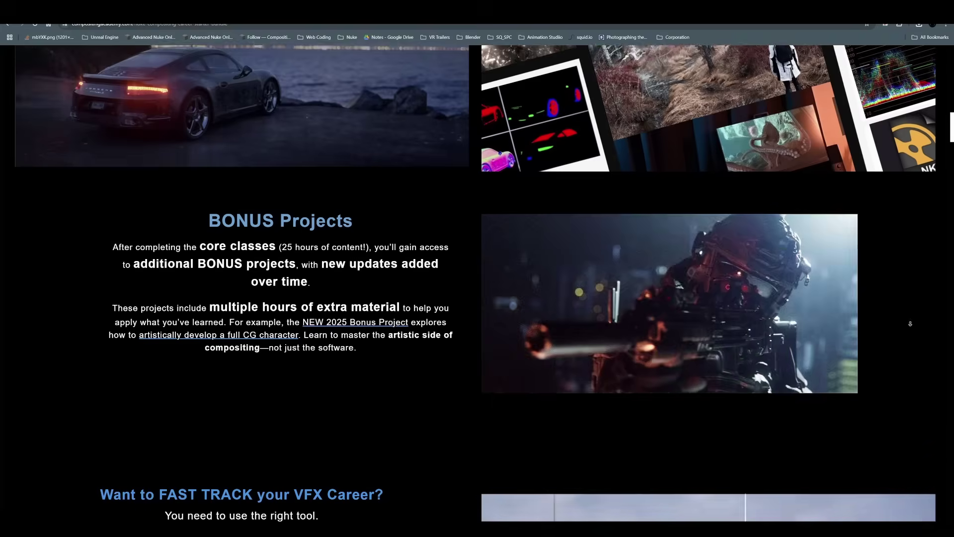
scroll(897, 329, "down", 9)
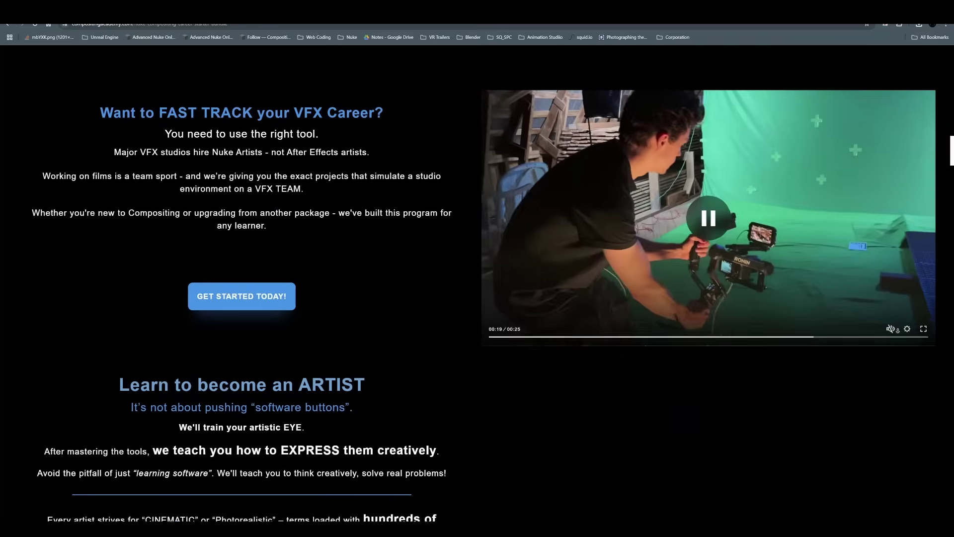
scroll(895, 341, "down", 8)
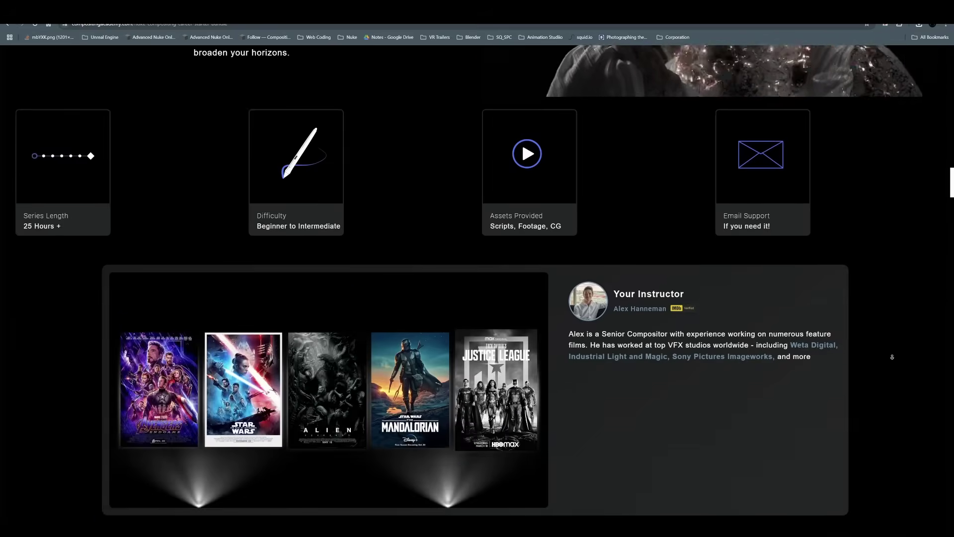